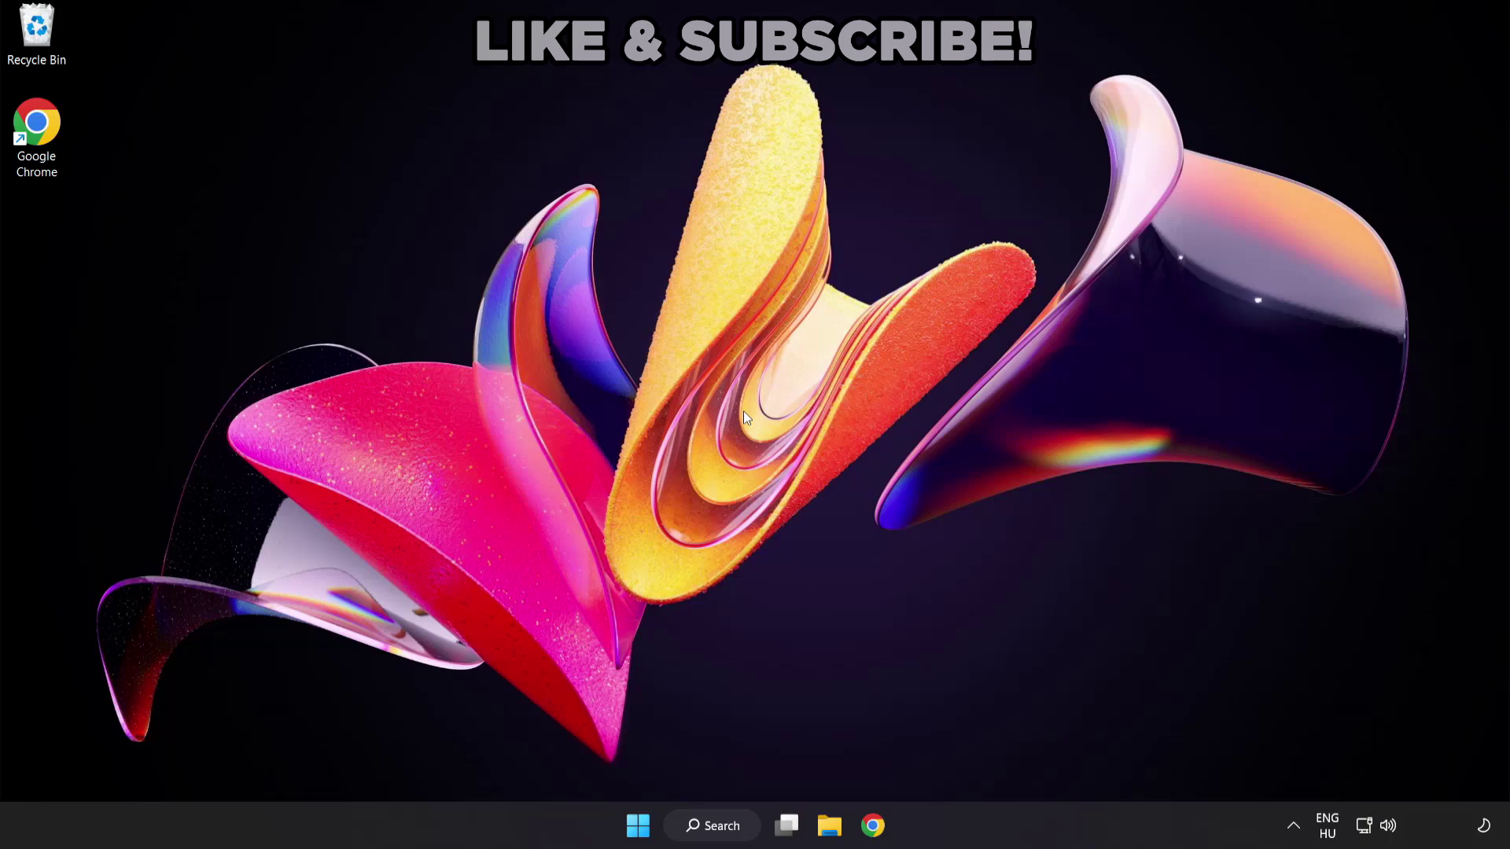
Step: Open Windows Search to look up Device Manager
{"action": "left_click", "coordinate": [727, 832]}
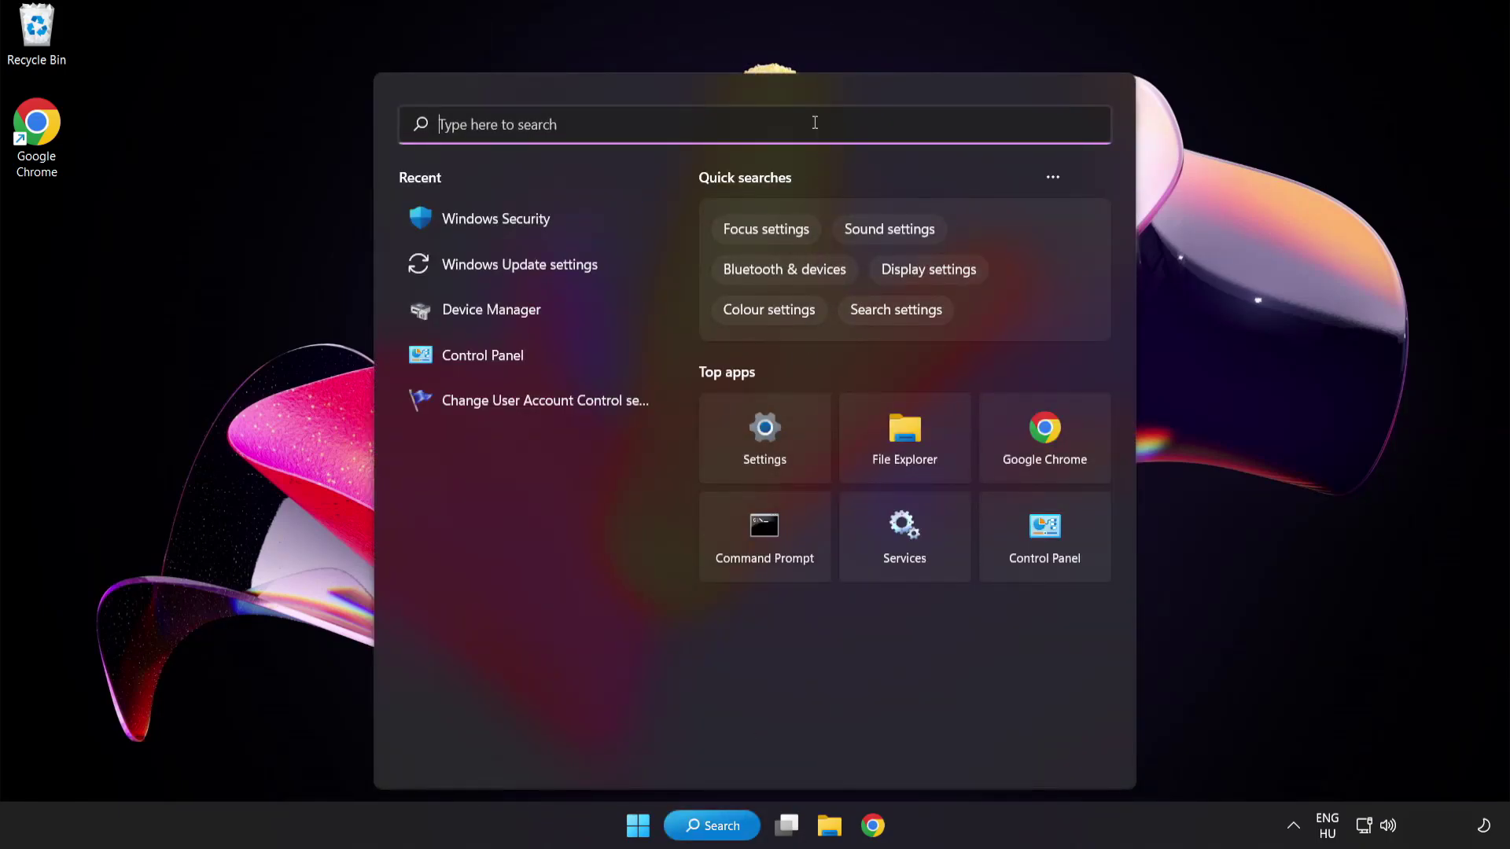
{"action": "type", "text": "device ma"}
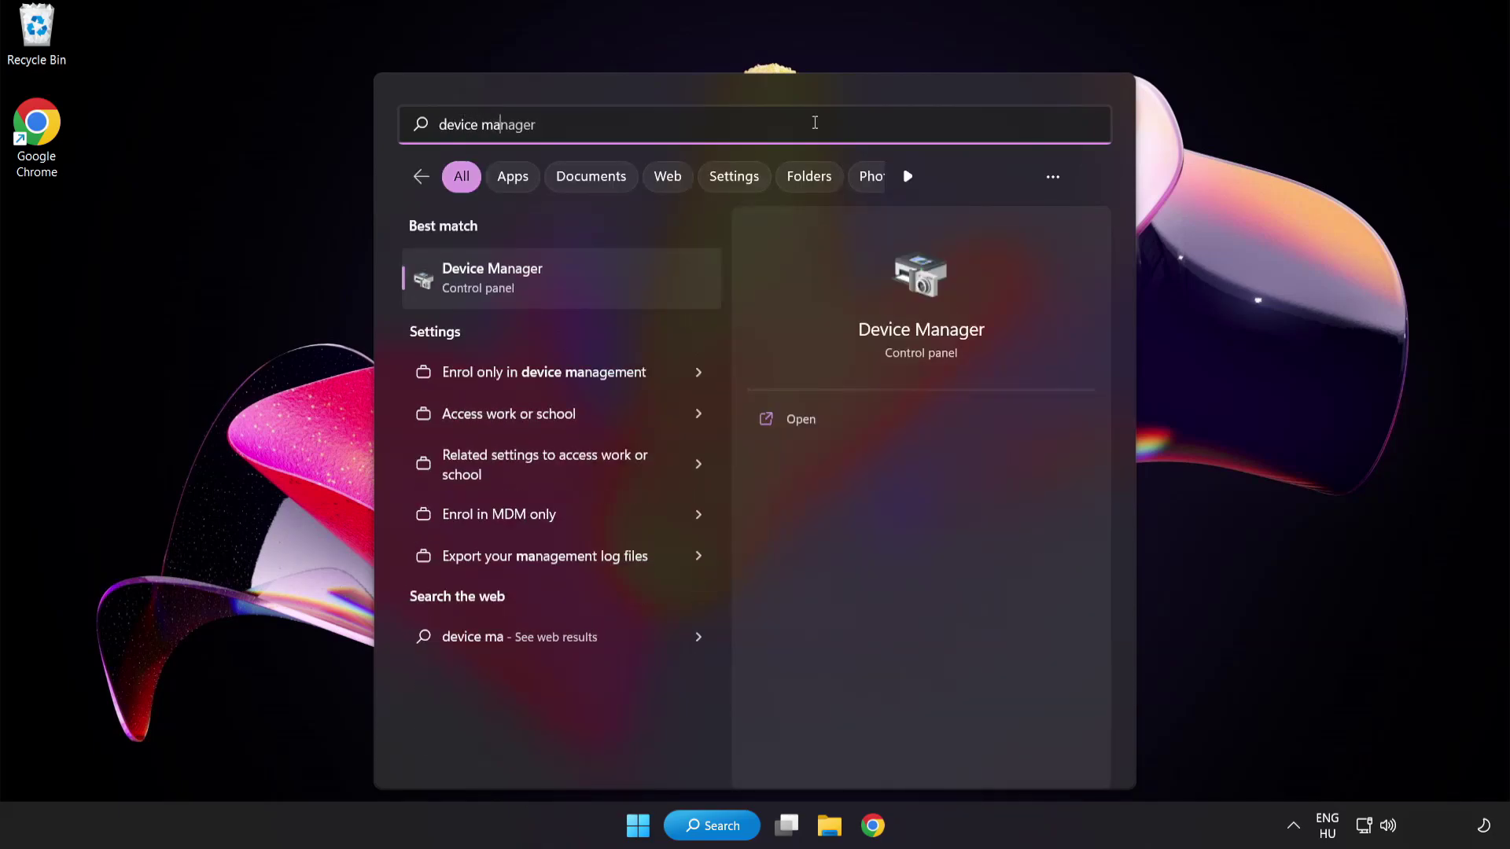
{"action": "type", "text": "nager"}
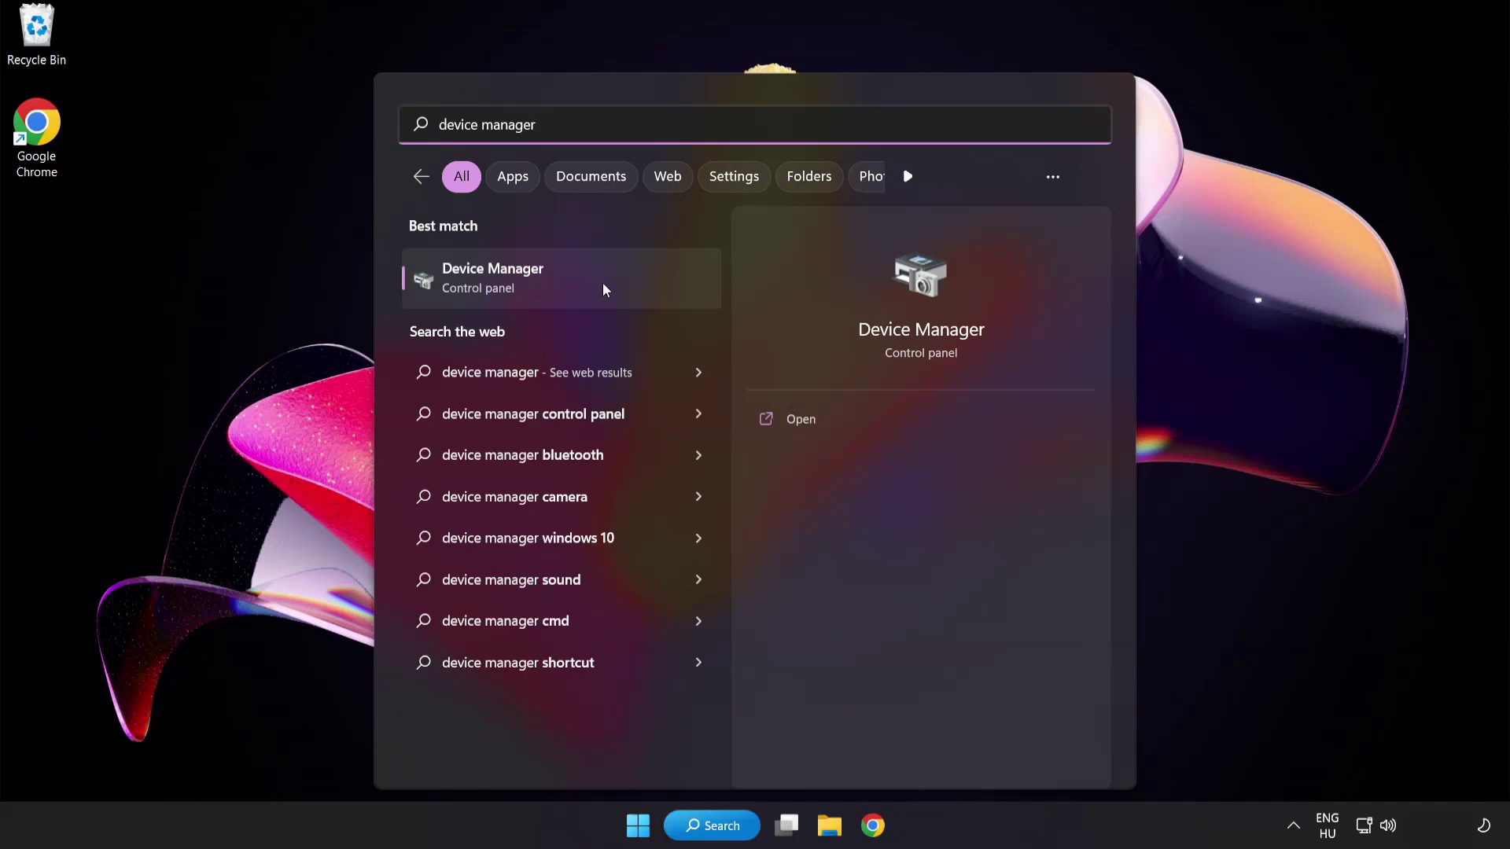
Step: Run an automatic driver search for the VMware SVGA 3D adapter; the best driver is already installed
{"action": "left_click", "coordinate": [602, 283]}
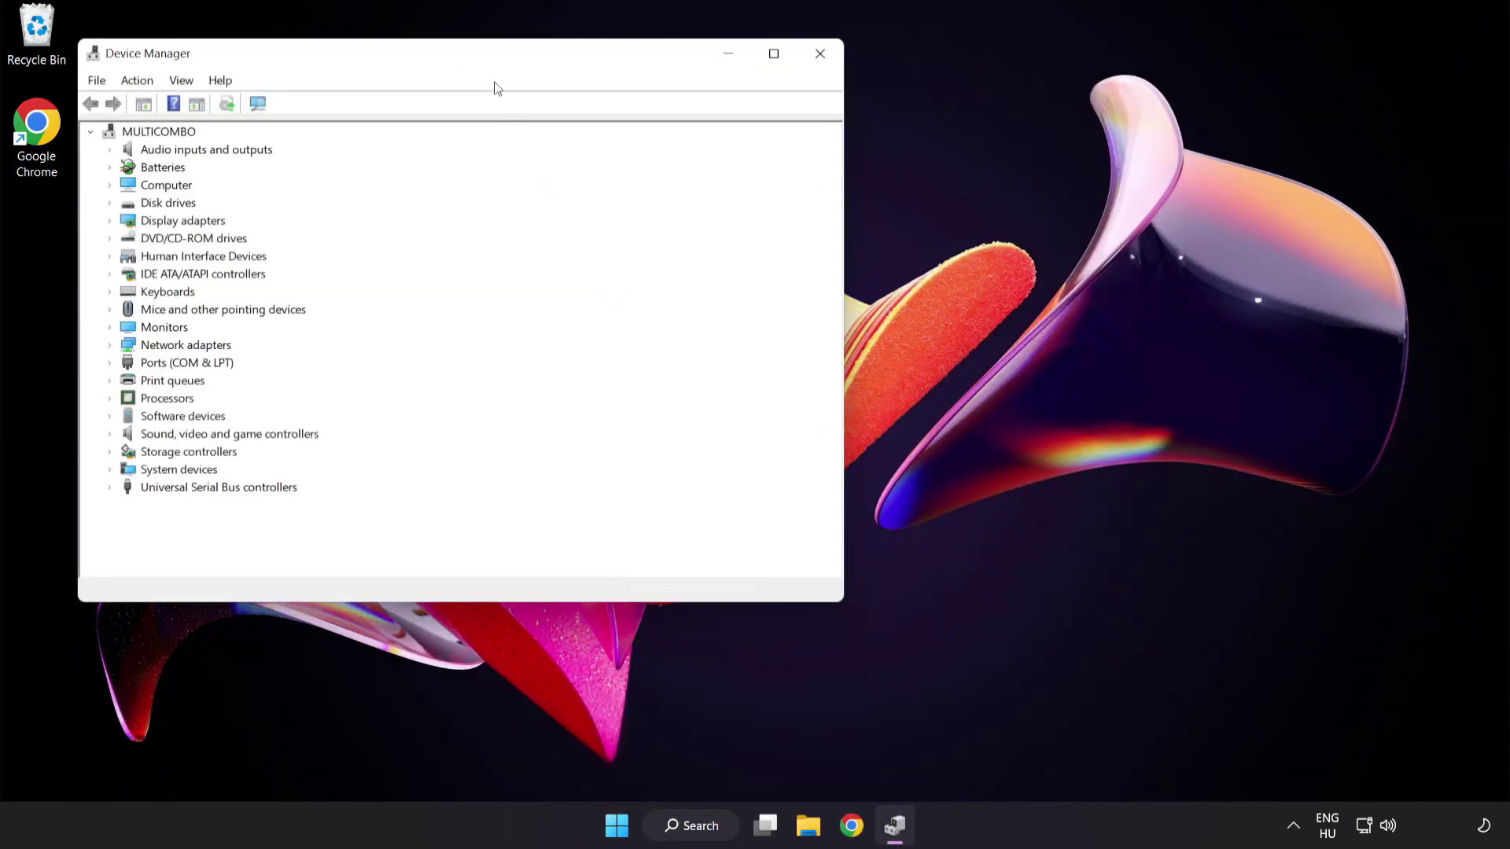
{"action": "left_click_drag", "start_coordinate": [486, 60], "coordinate": [740, 158]}
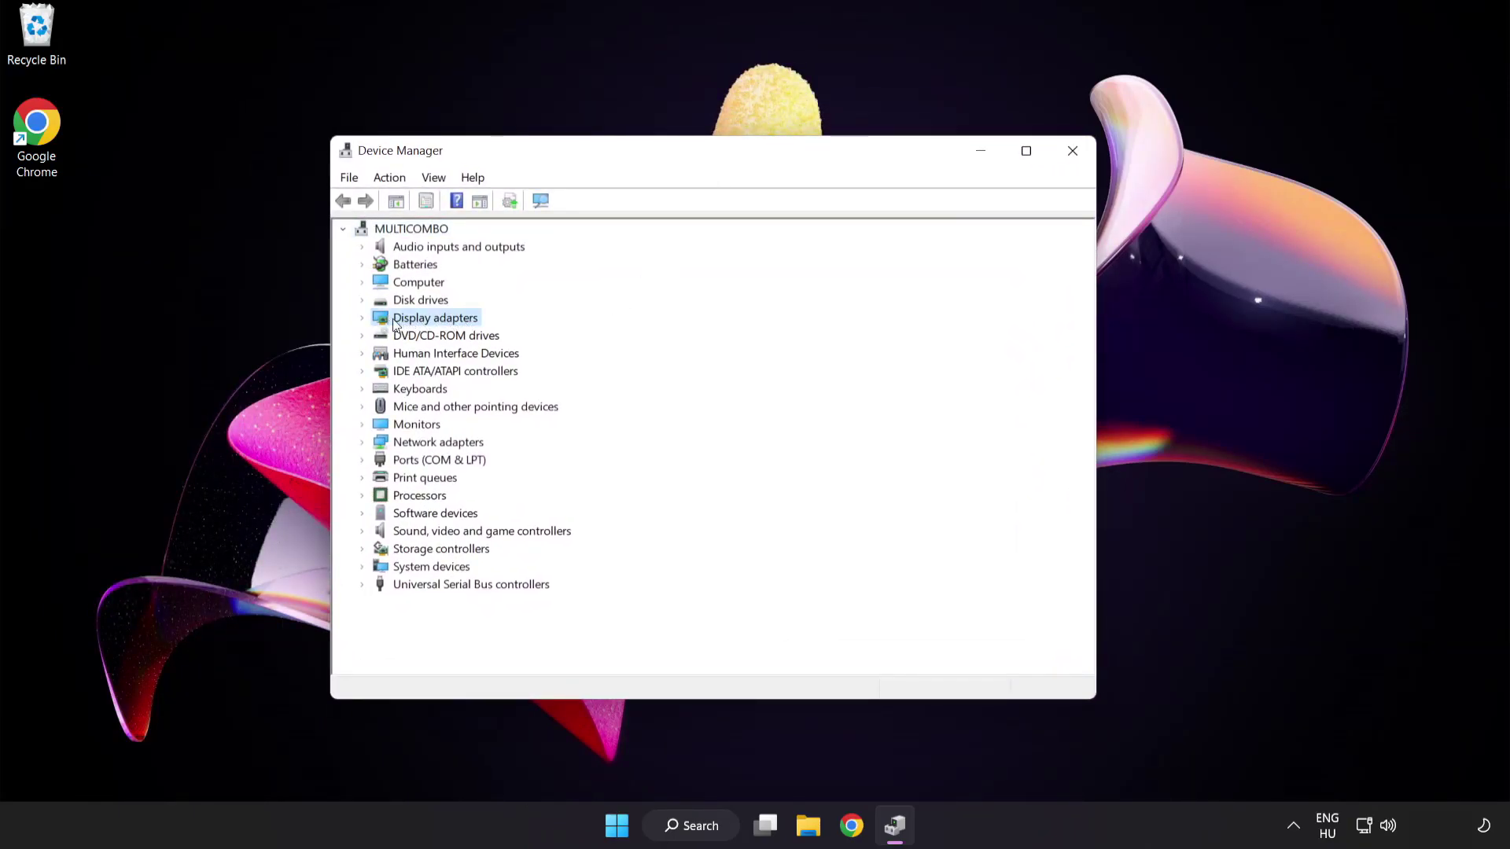
{"action": "left_click", "coordinate": [362, 319]}
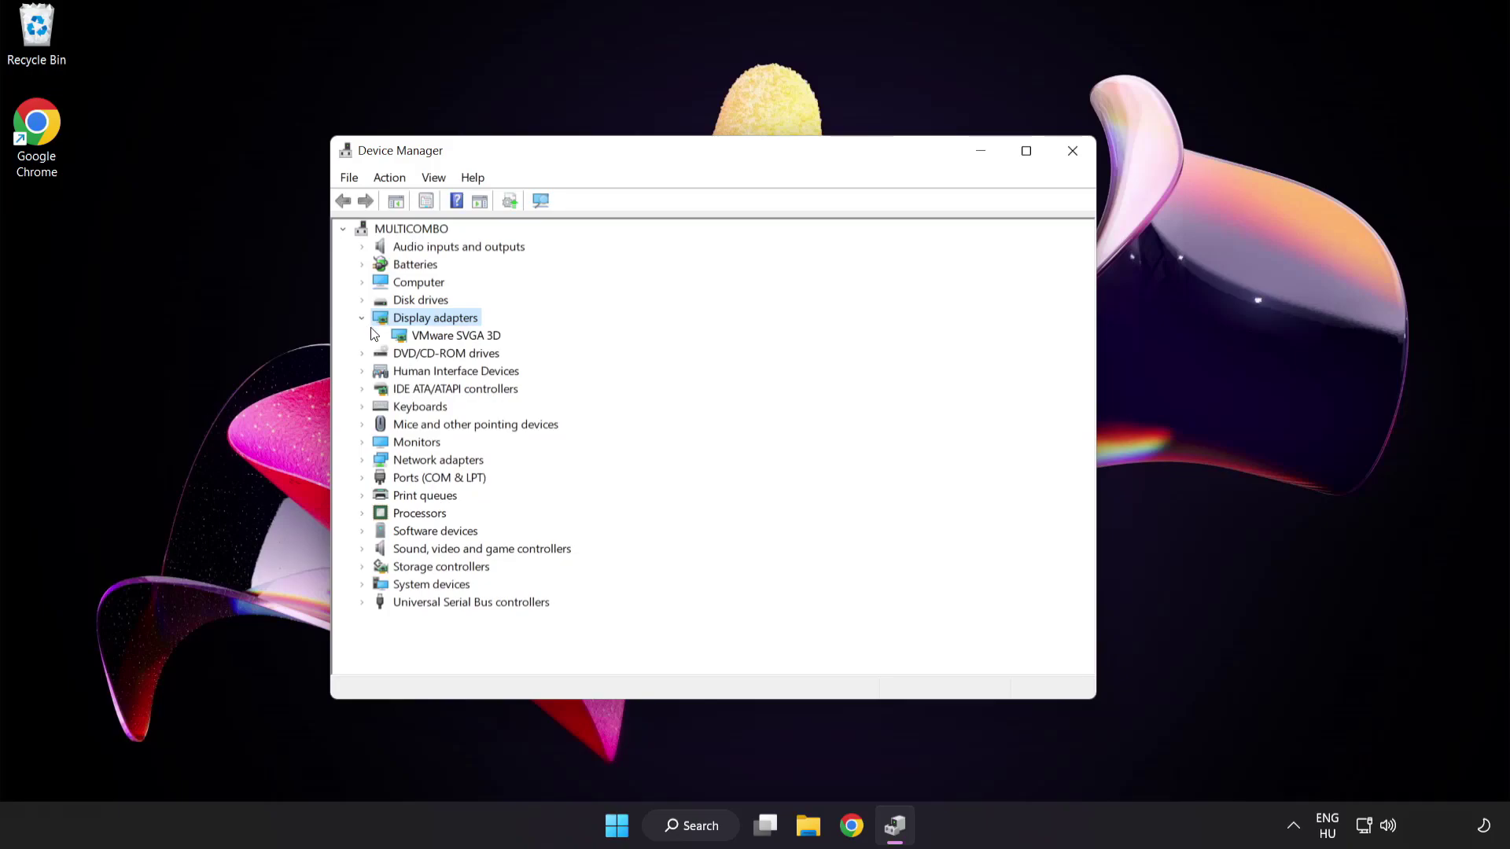
{"action": "left_click", "coordinate": [399, 340]}
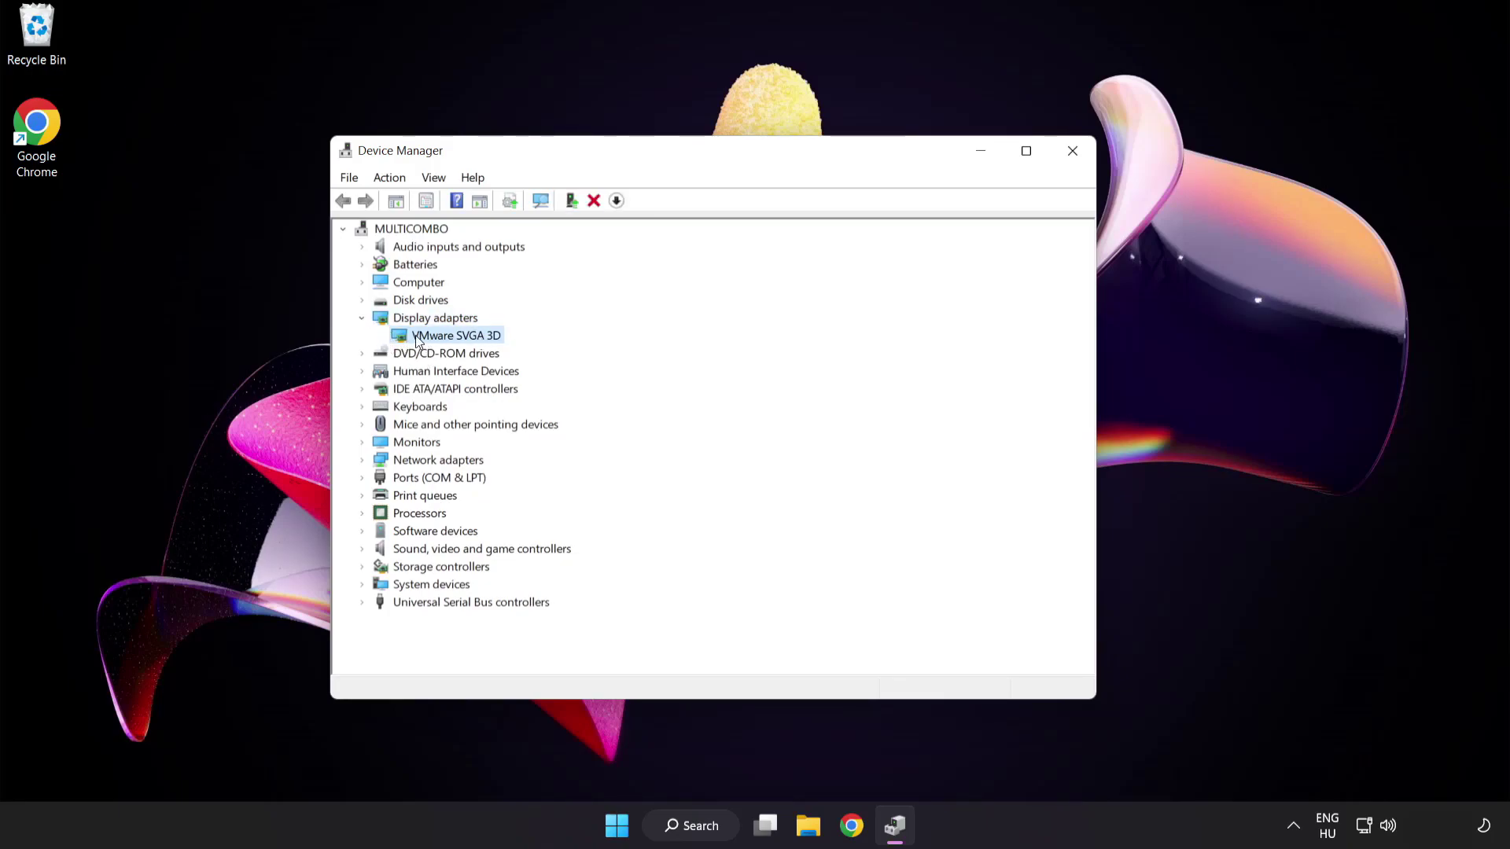
{"action": "right_click", "coordinate": [450, 340]}
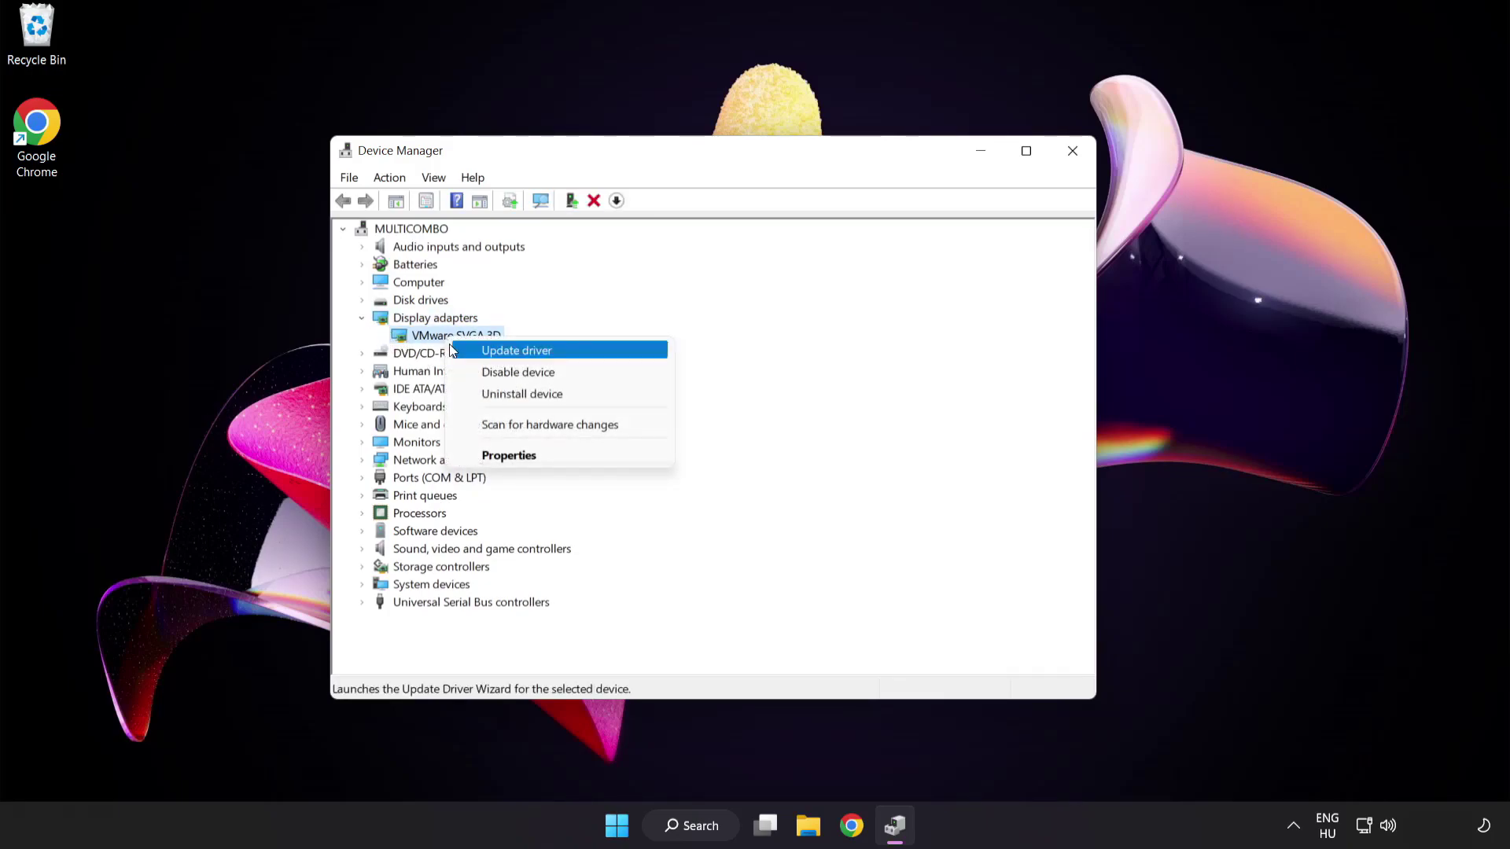
{"action": "left_click", "coordinate": [586, 354]}
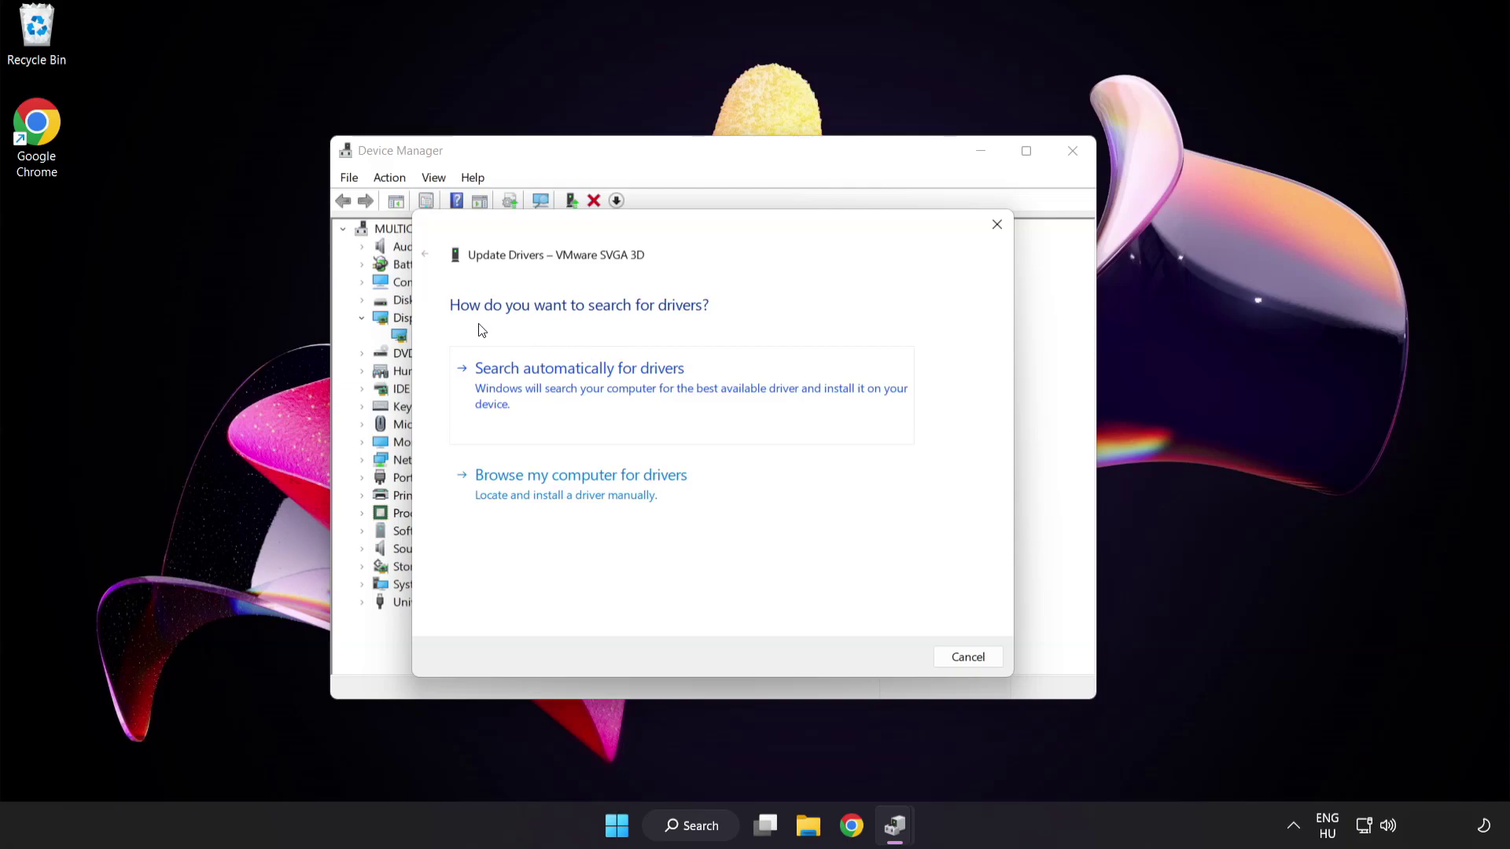
{"action": "left_click", "coordinate": [658, 386]}
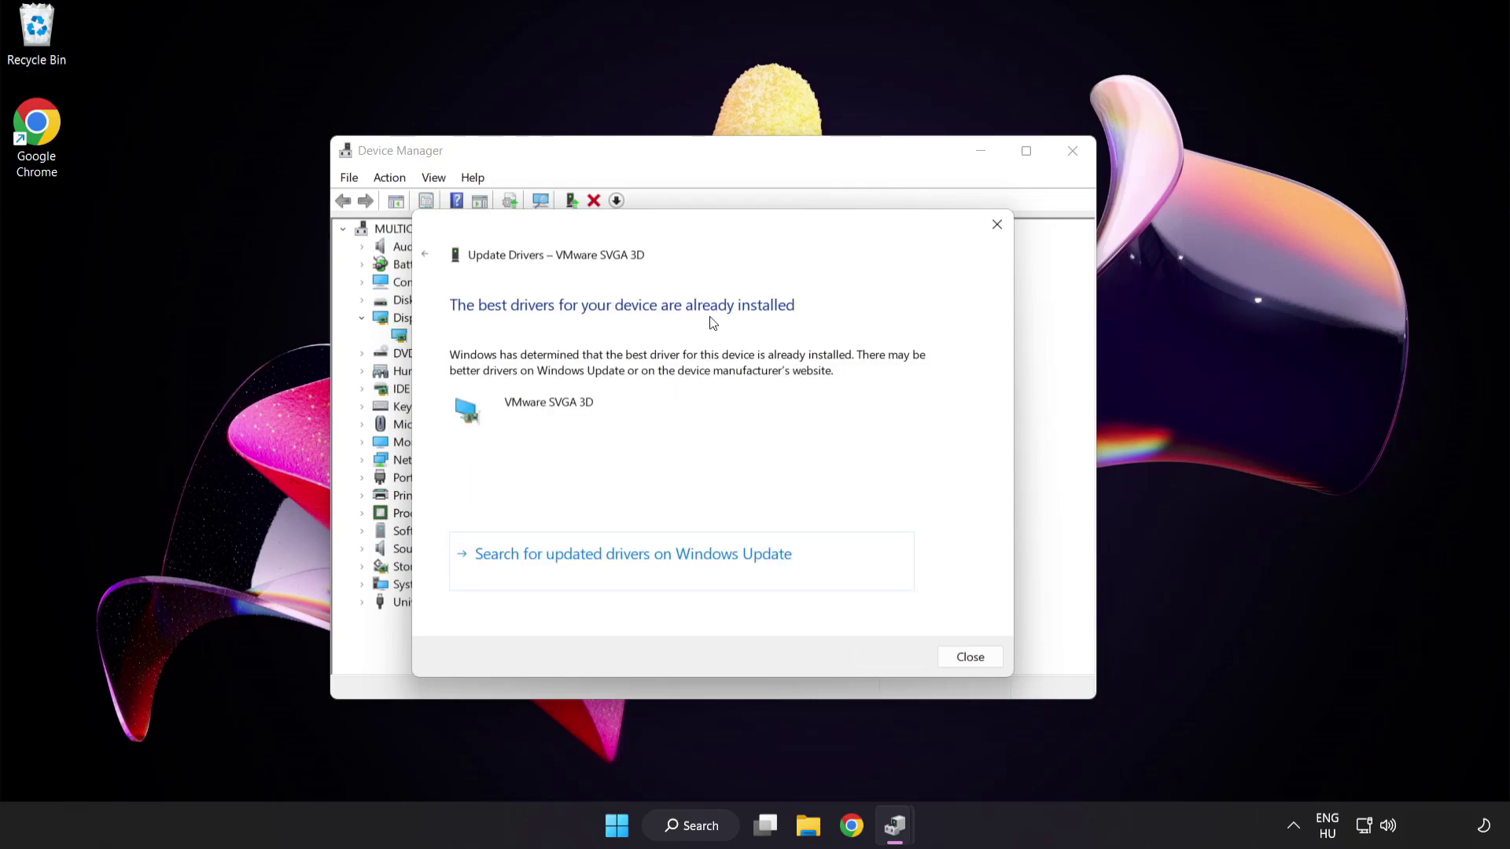
{"action": "left_click", "coordinate": [965, 659]}
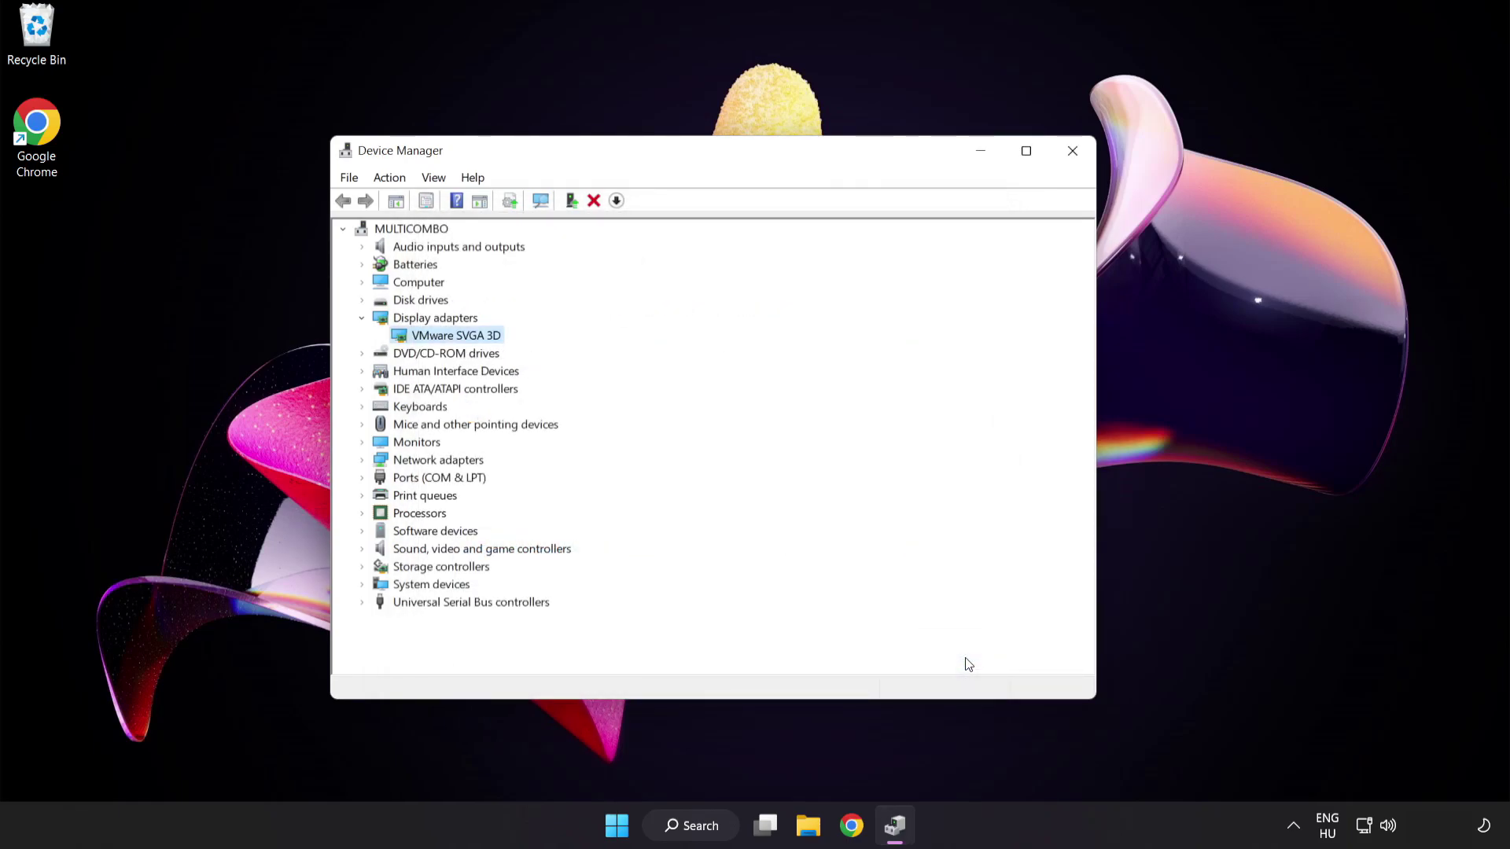
Step: Close Device Manager, confirm Windows Update reports the PC up to date, and close Settings
{"action": "left_click", "coordinate": [1072, 155]}
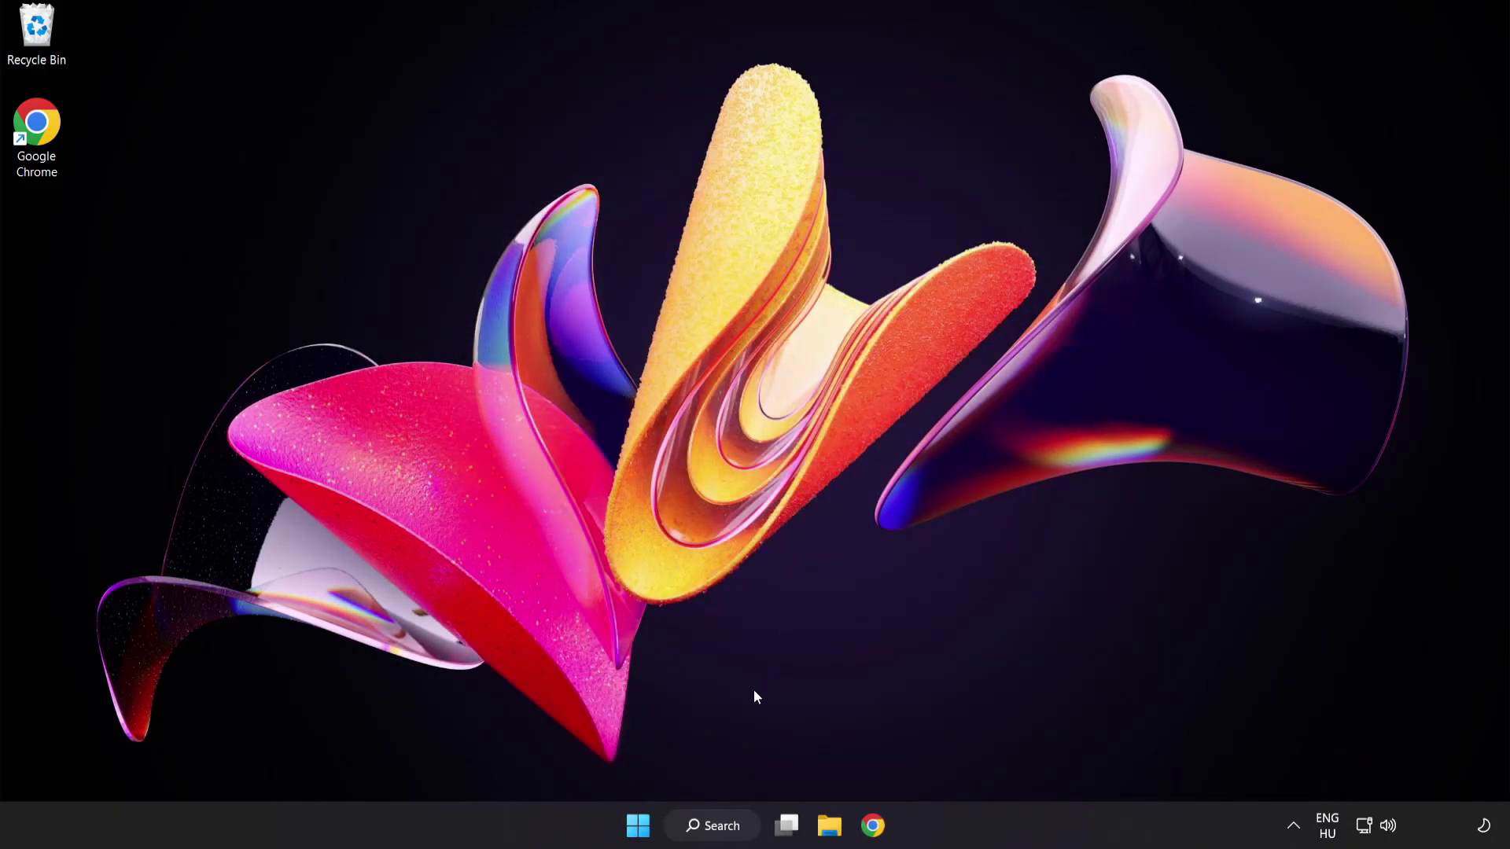
{"action": "left_click", "coordinate": [732, 831]}
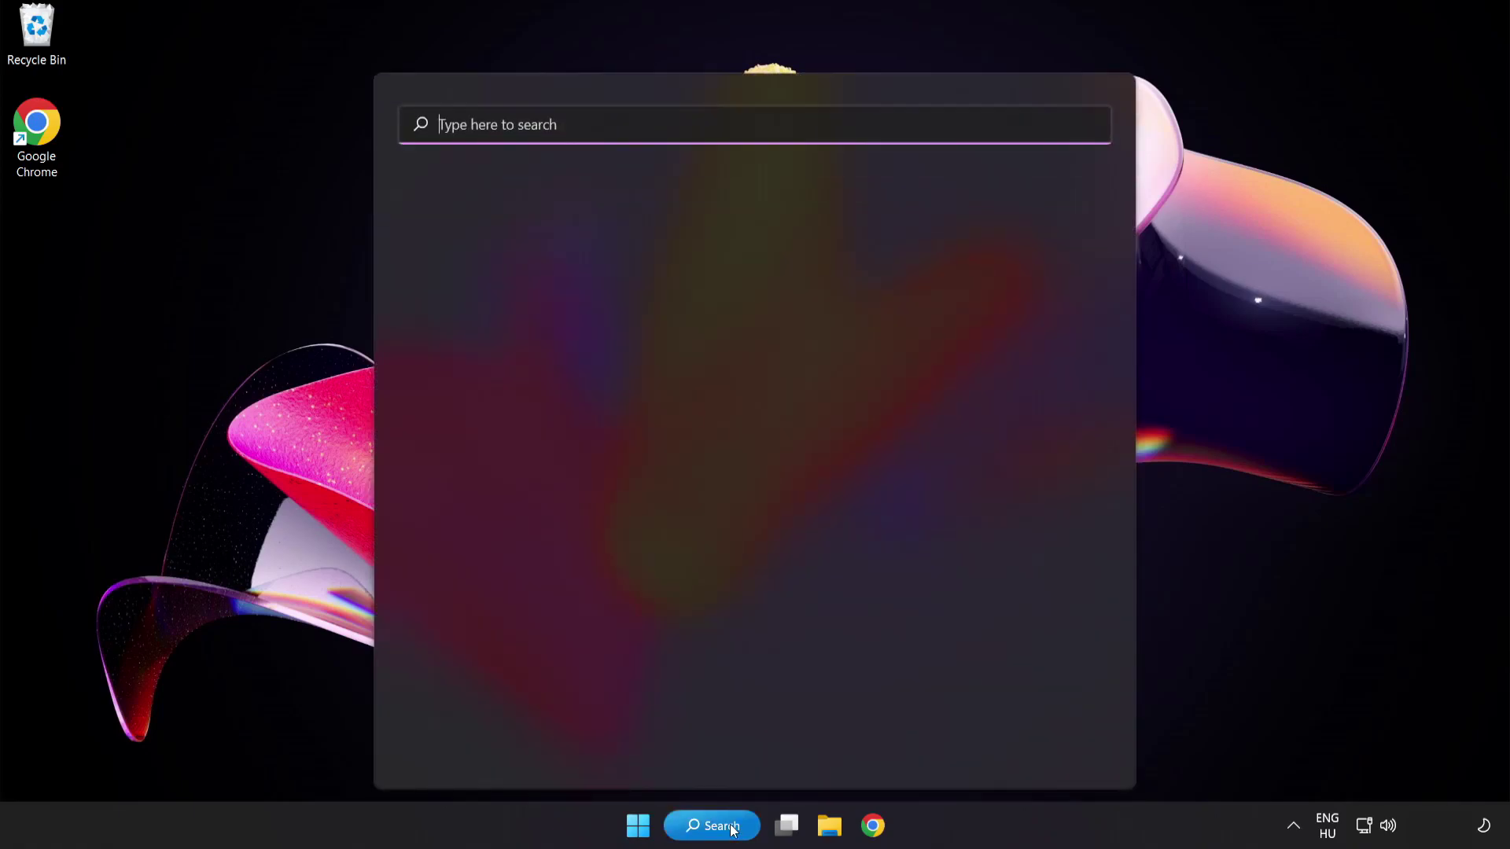
{"action": "type", "text": "u"}
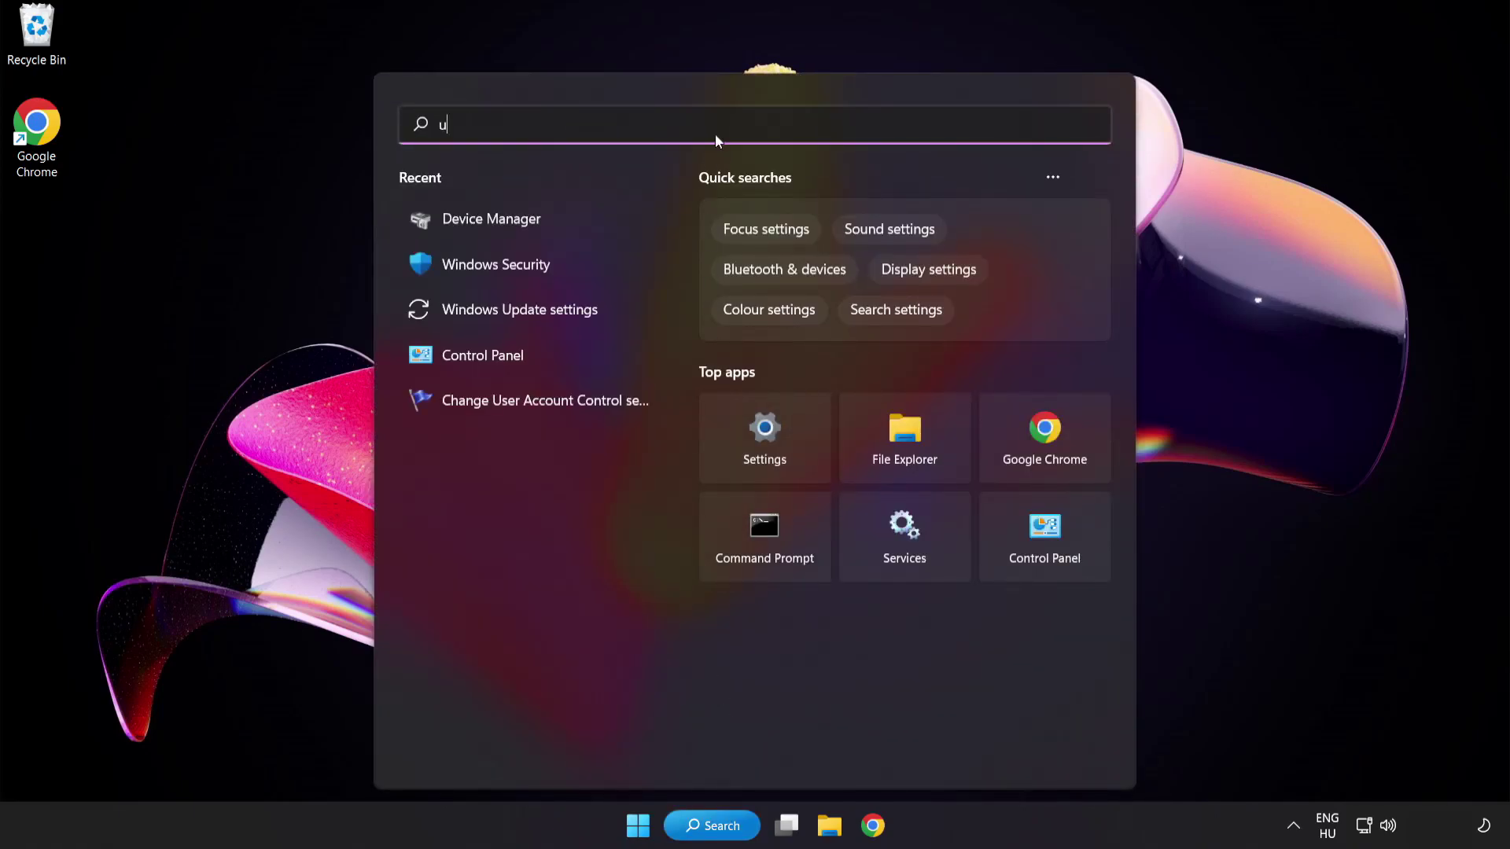
{"action": "type", "text": "pdate"}
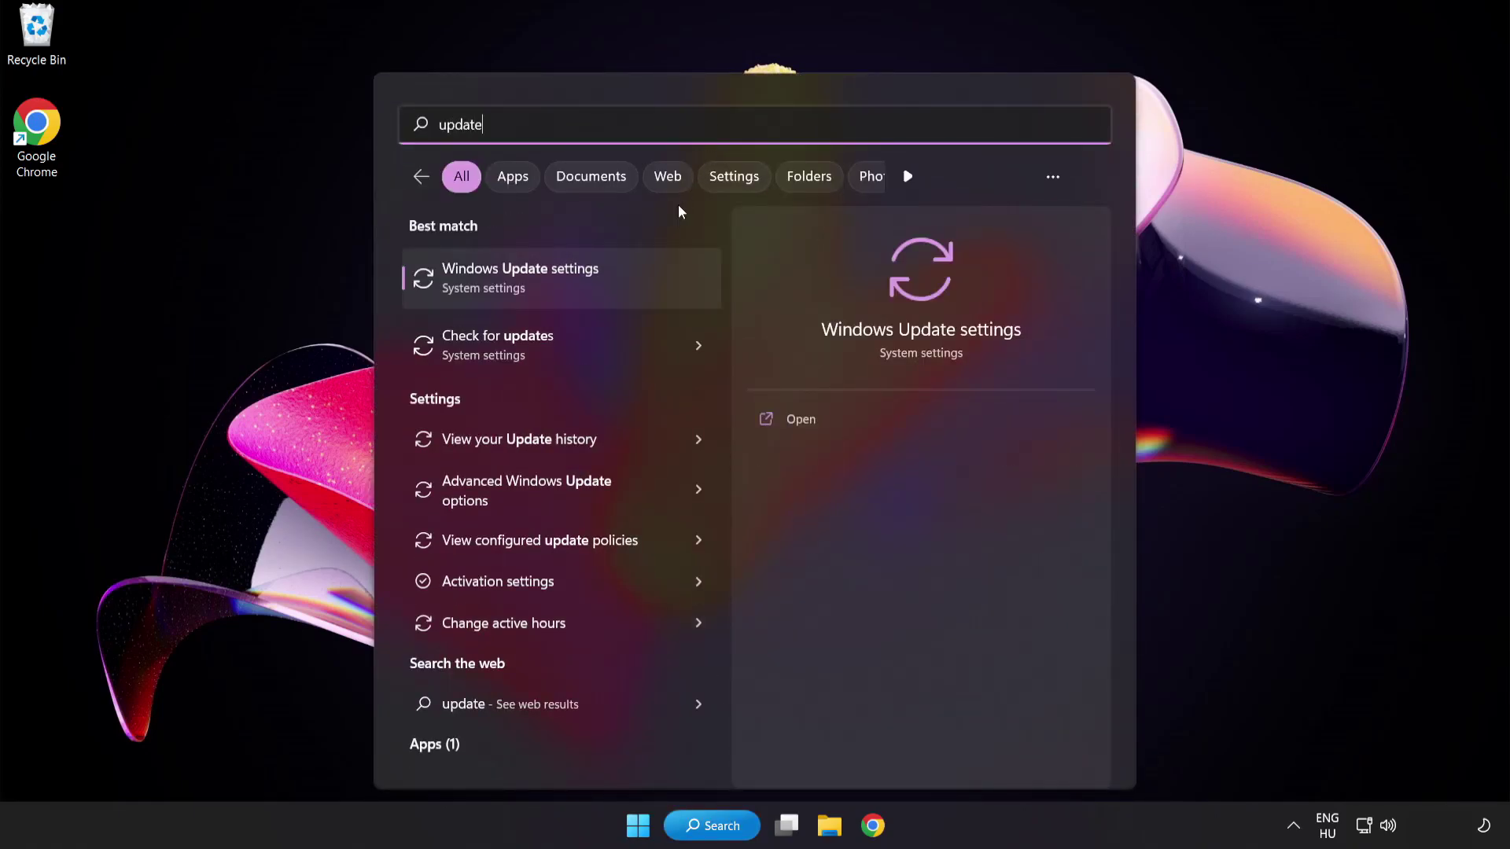
{"action": "left_click", "coordinate": [578, 284]}
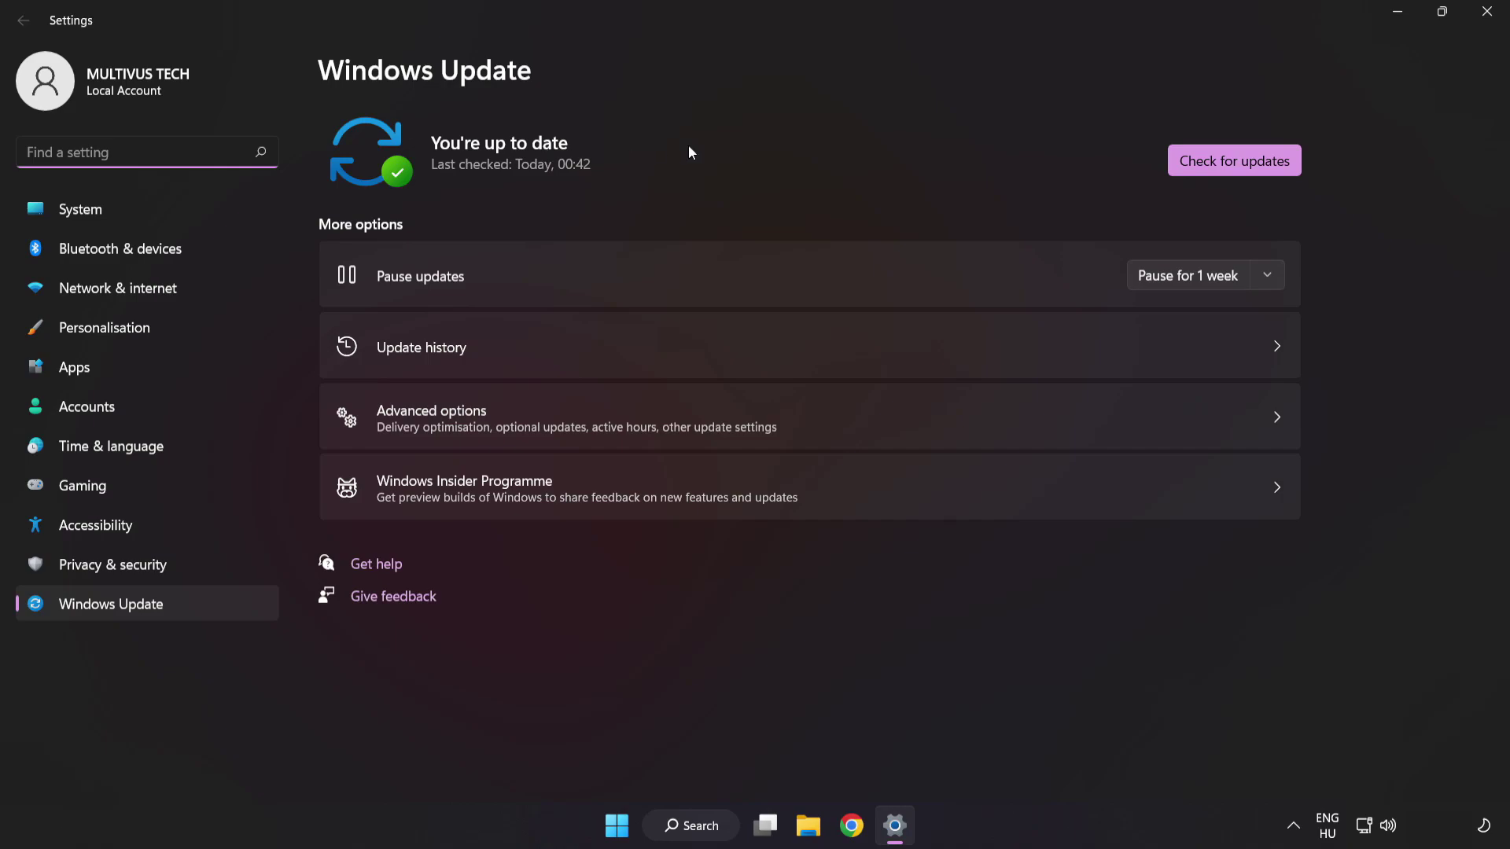
{"action": "left_click", "coordinate": [1228, 169]}
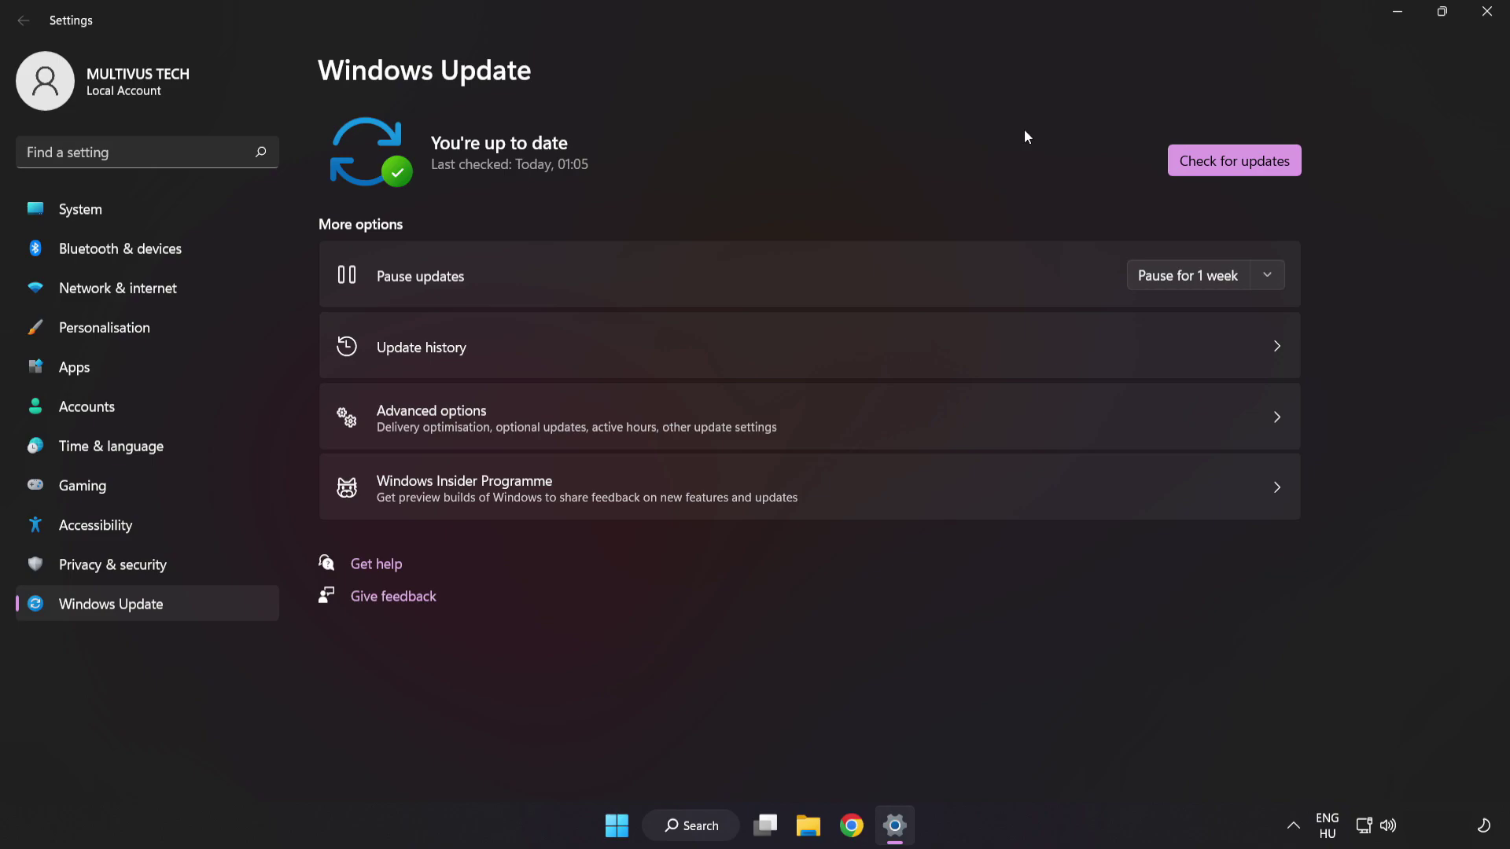
{"action": "left_click", "coordinate": [1486, 14]}
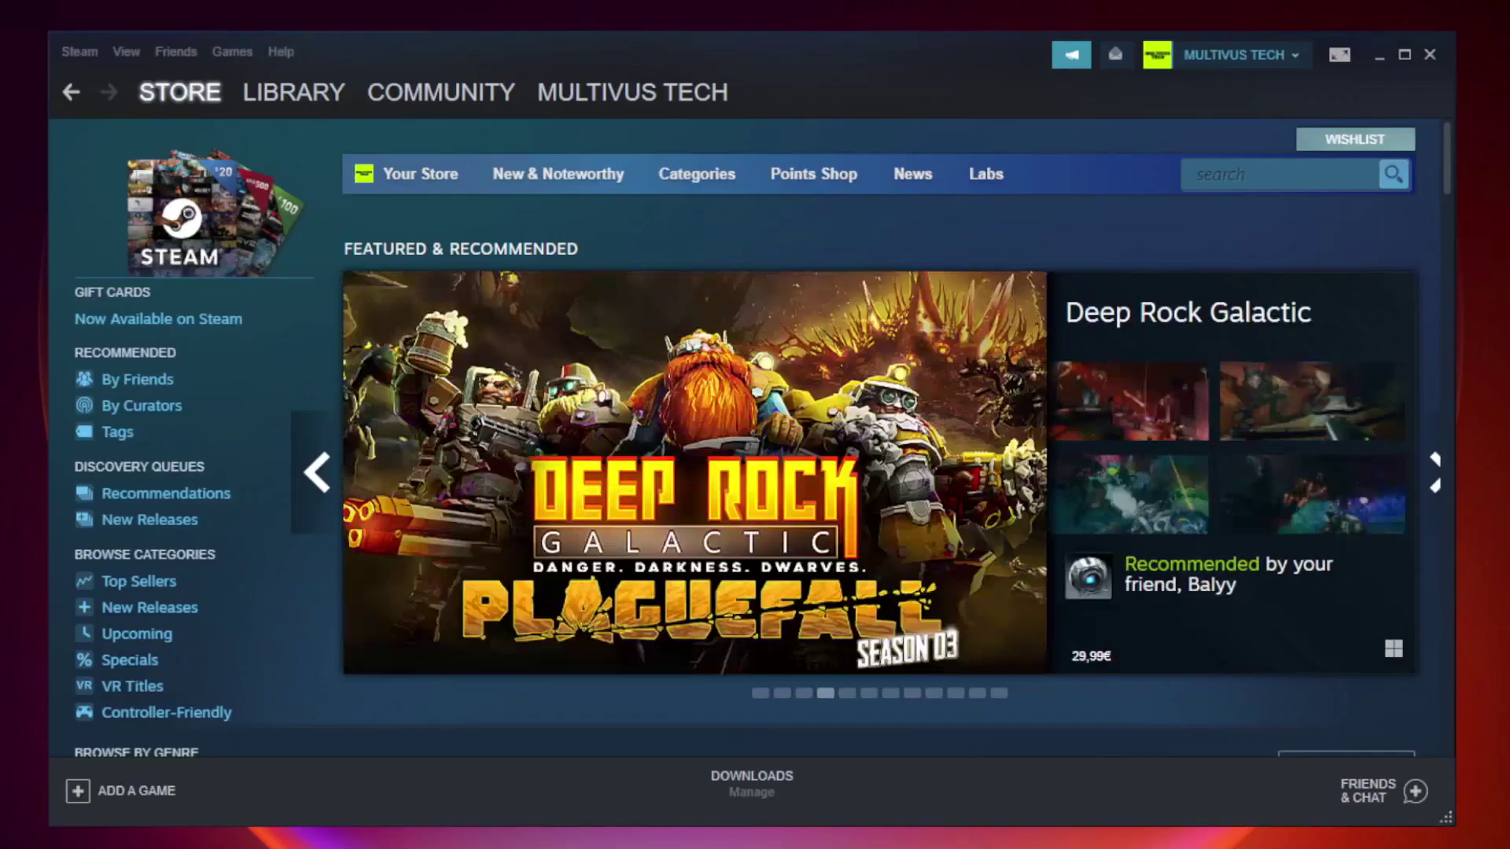
{"action": "mouse_move", "coordinate": [294, 92]}
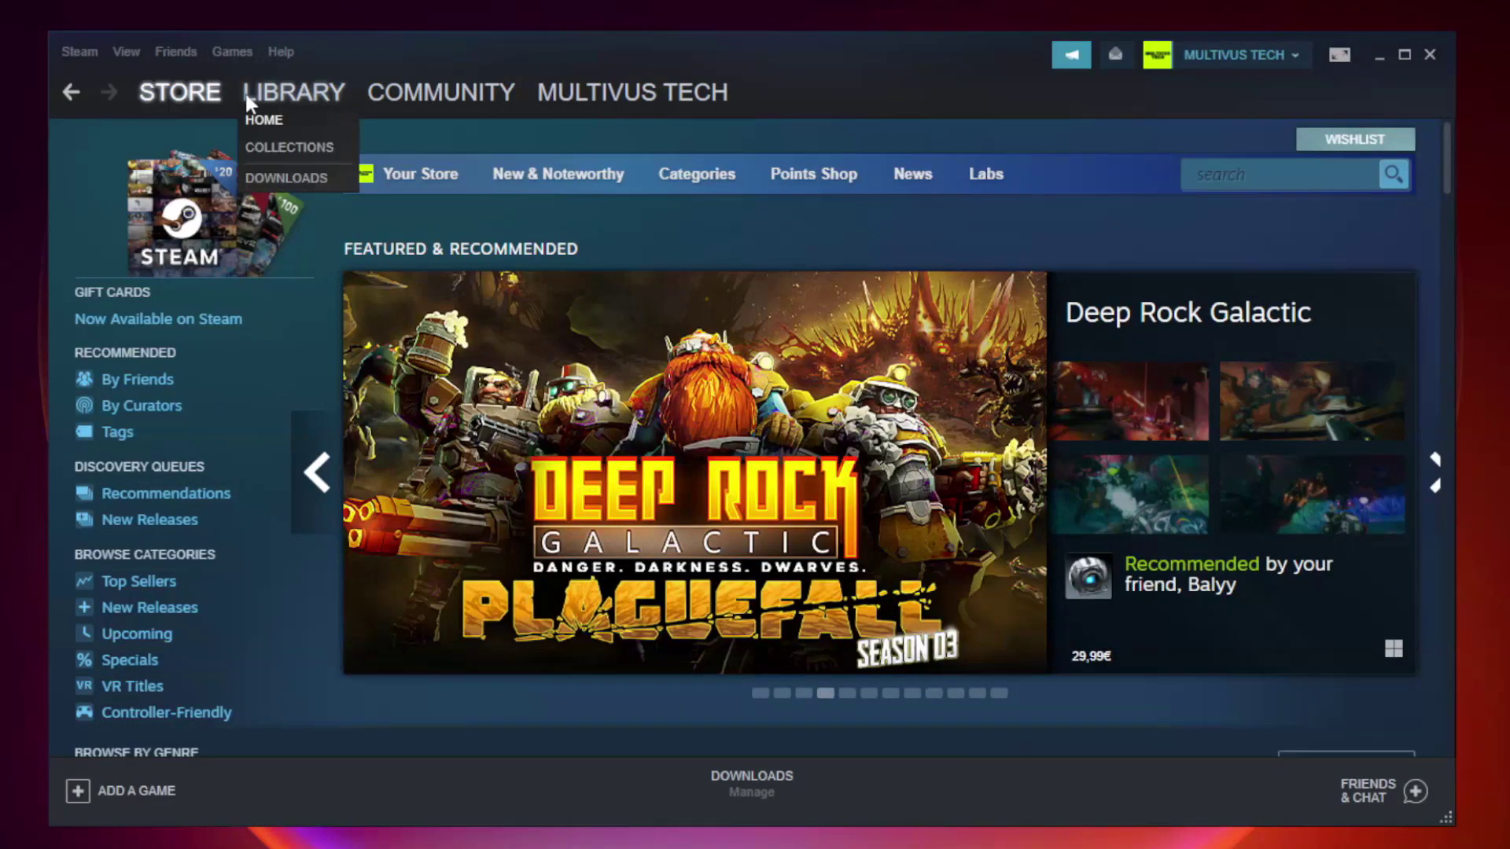
Step: Verify the integrity of Unturned's local files from its Steam Properties; all 9192 validate
{"action": "left_click", "coordinate": [304, 100]}
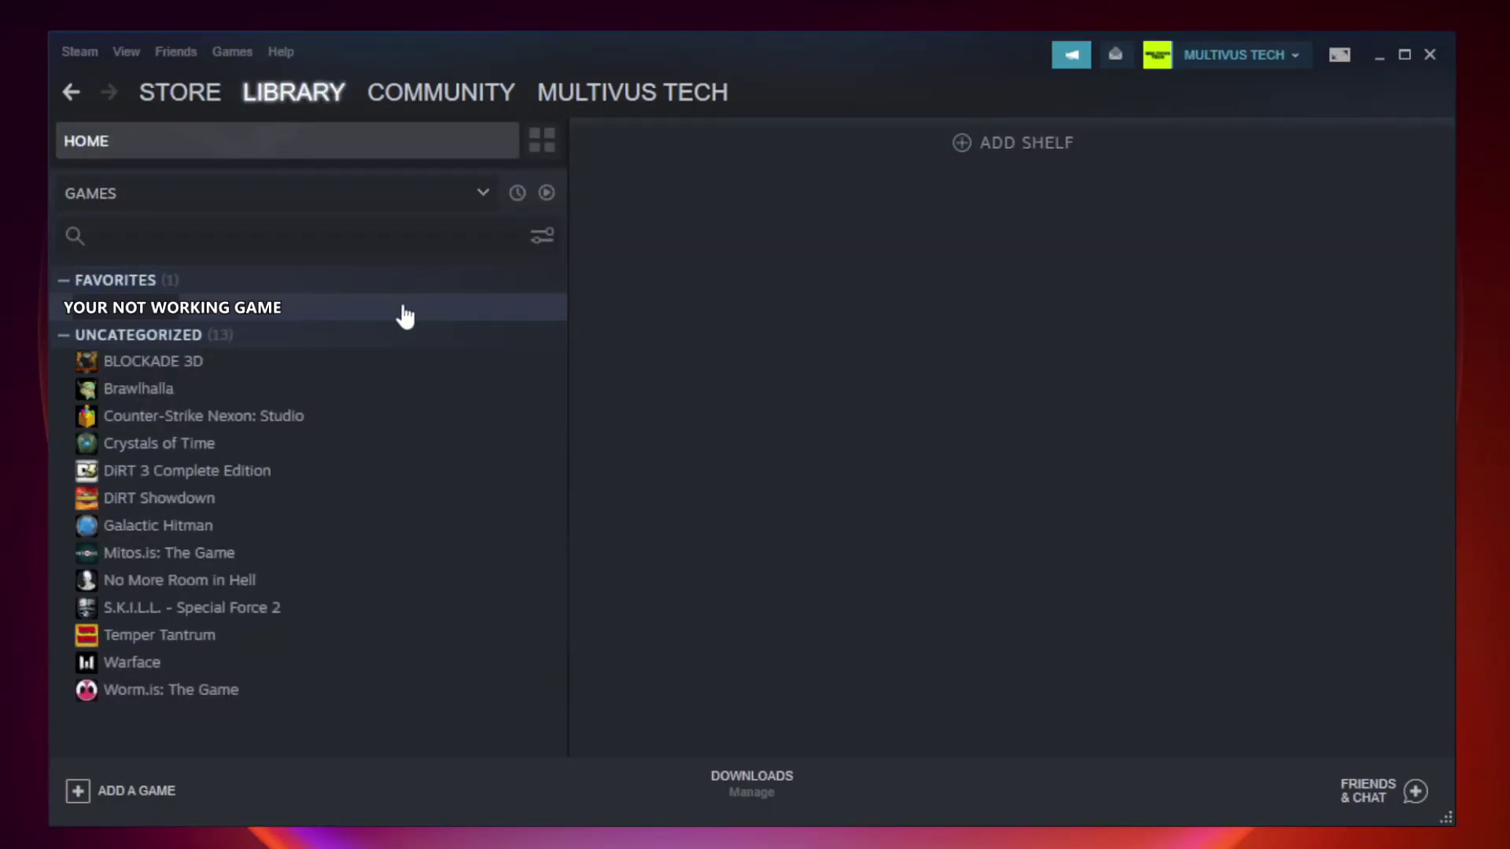
{"action": "right_click", "coordinate": [327, 314]}
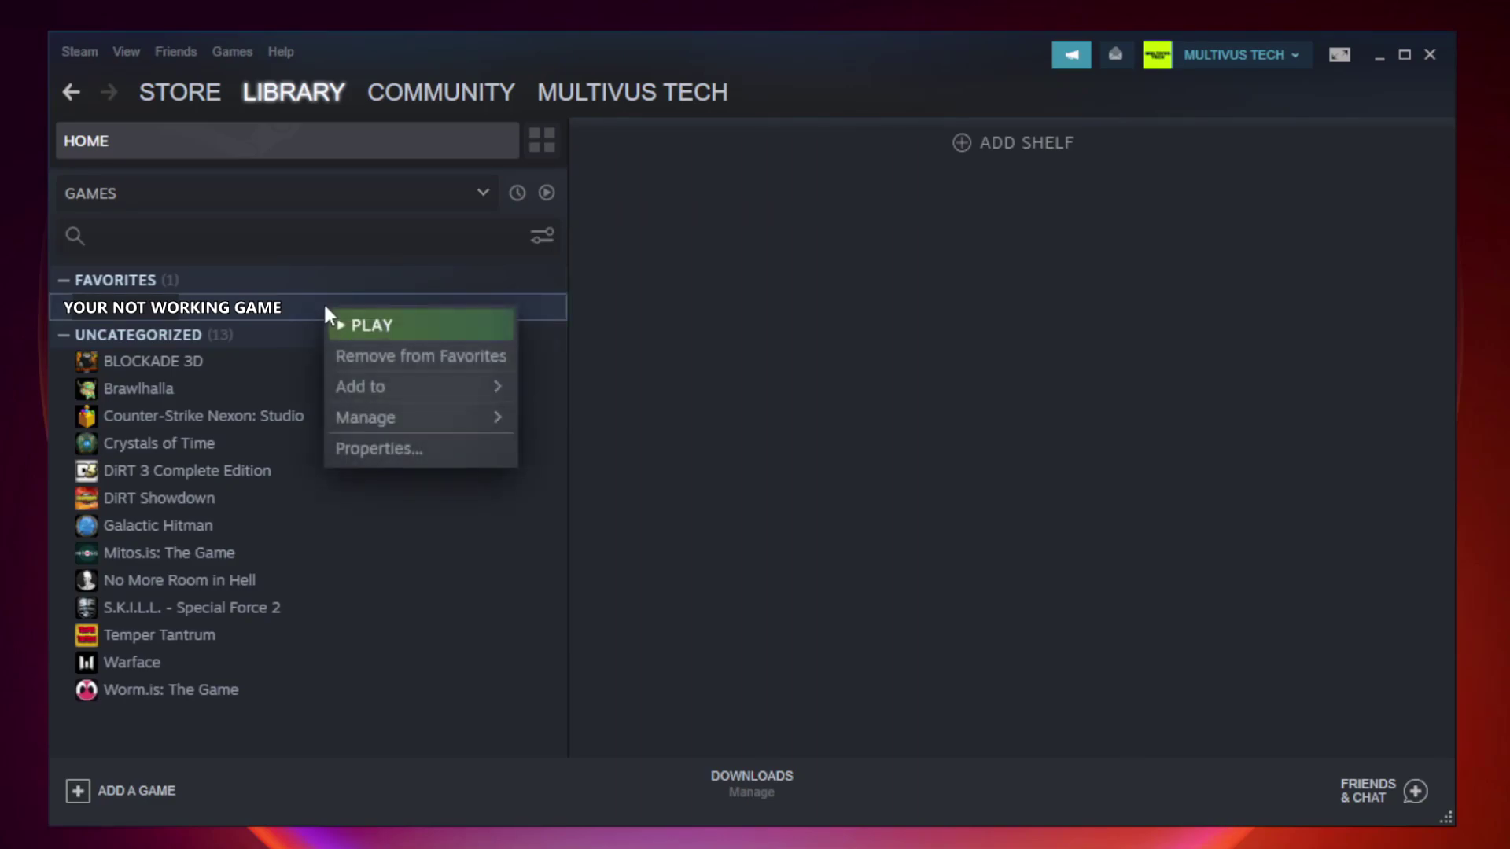
{"action": "left_click", "coordinate": [417, 447]}
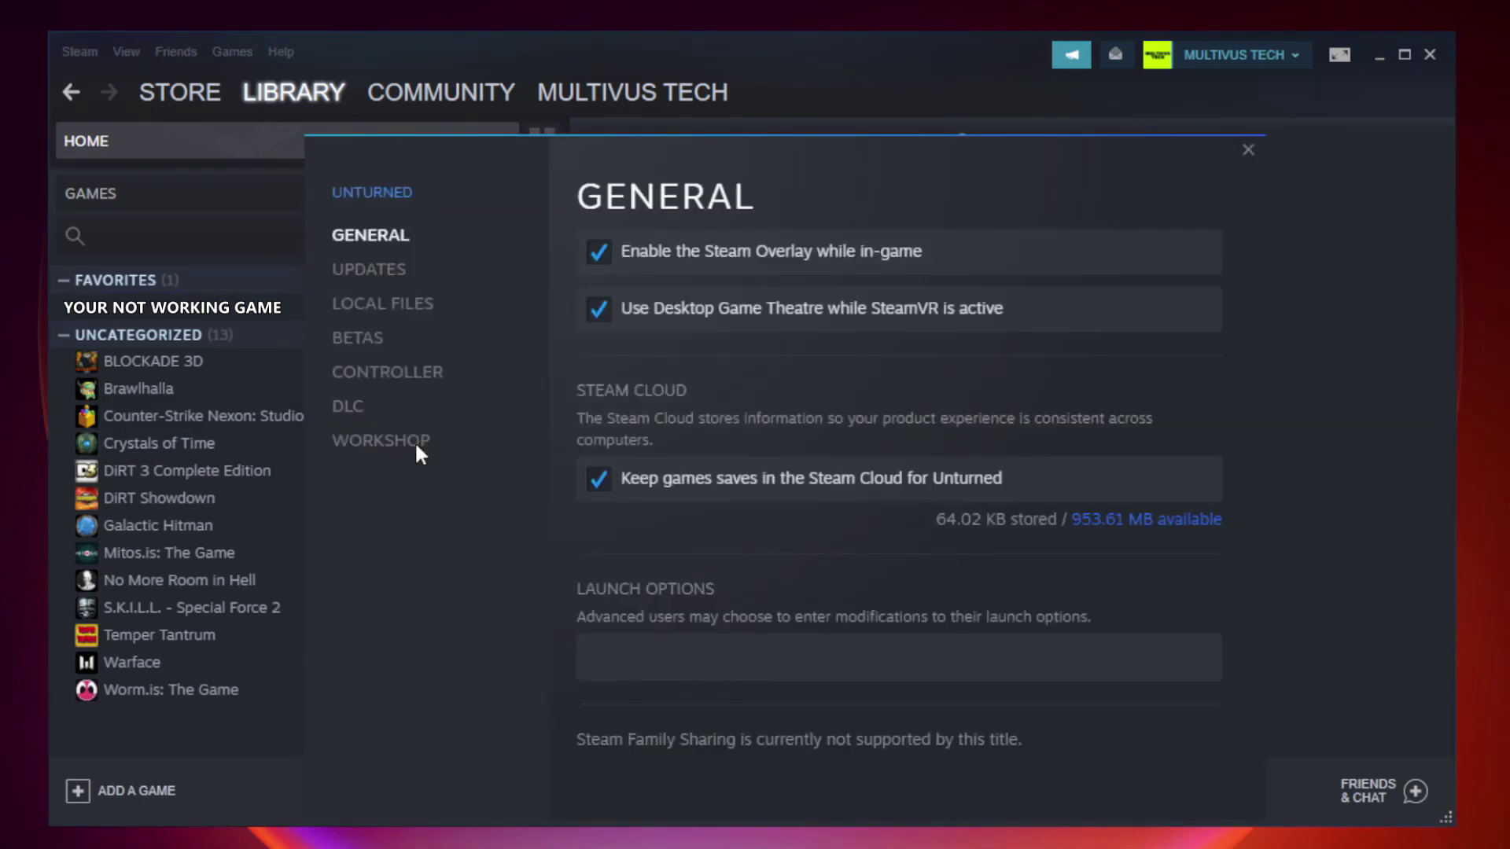
{"action": "left_click", "coordinate": [401, 309]}
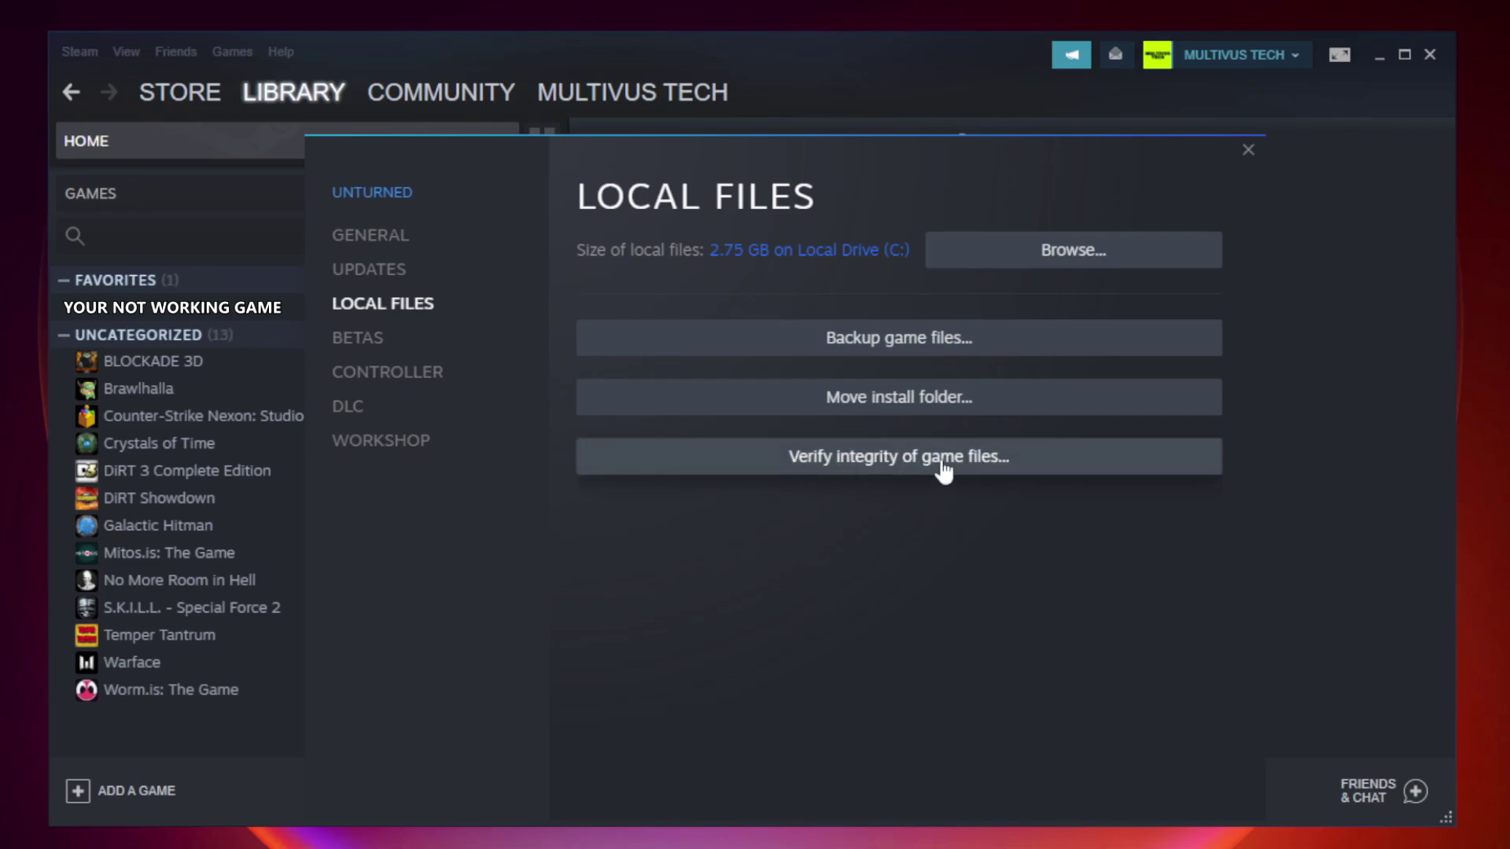
{"action": "left_click", "coordinate": [914, 474]}
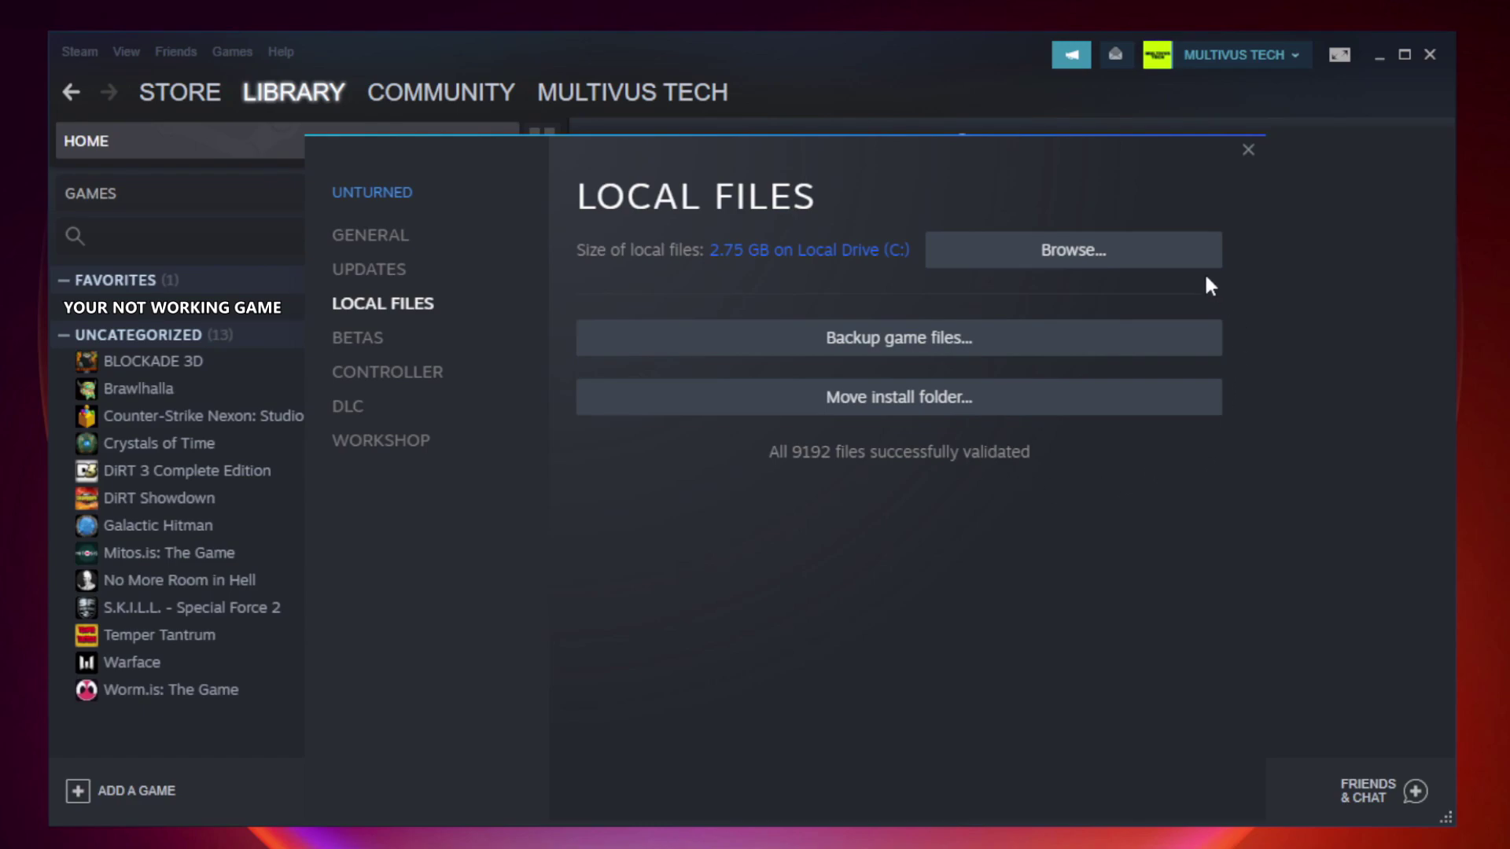
Step: Open the game's install folder and bring up the game shortcut's Properties window
{"action": "left_click", "coordinate": [1079, 271]}
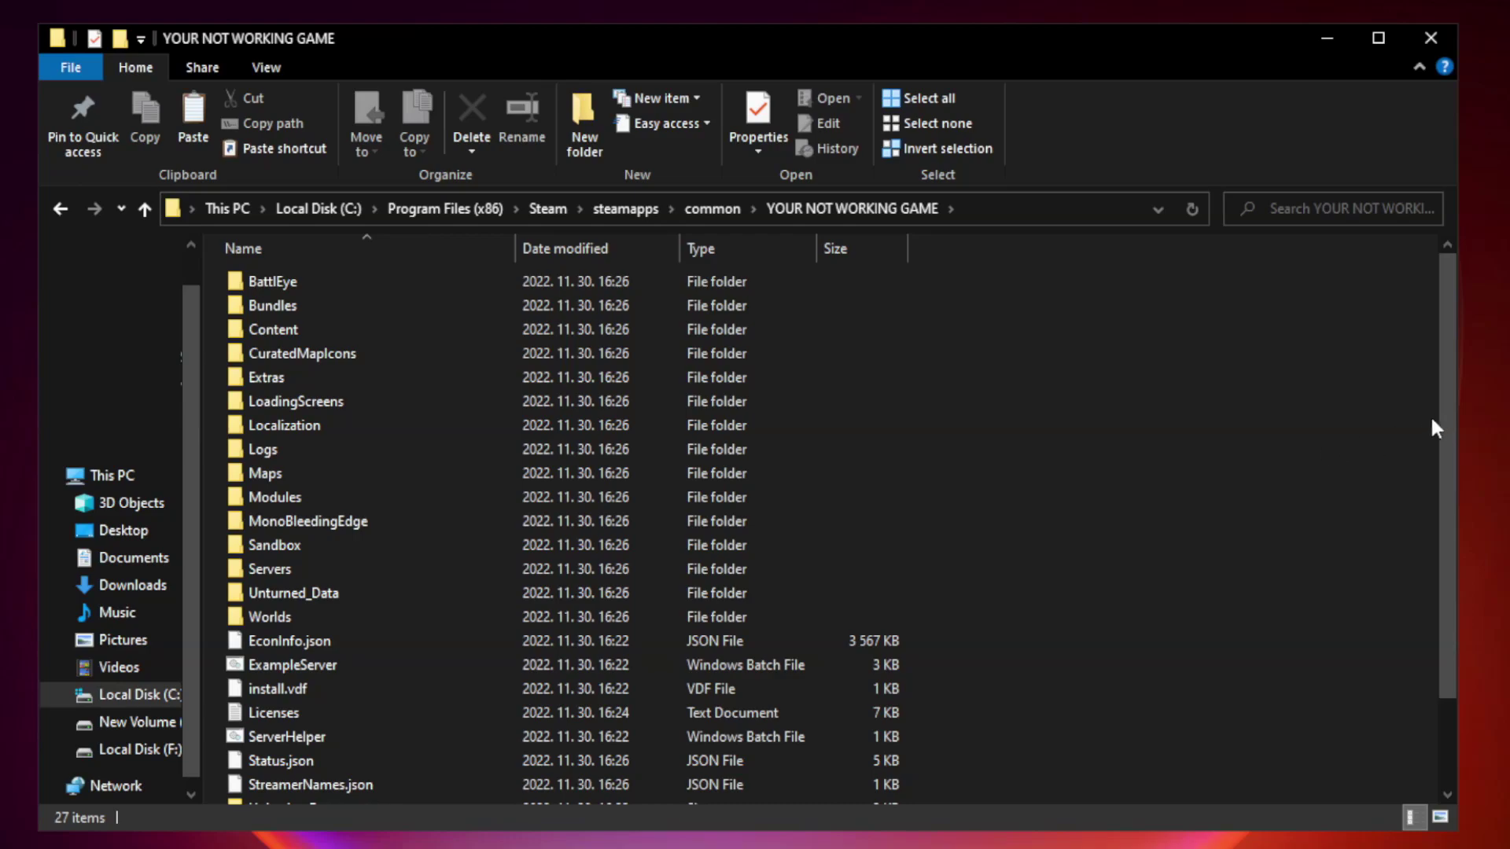
{"action": "left_click_drag", "start_coordinate": [1449, 412], "coordinate": [1450, 505]}
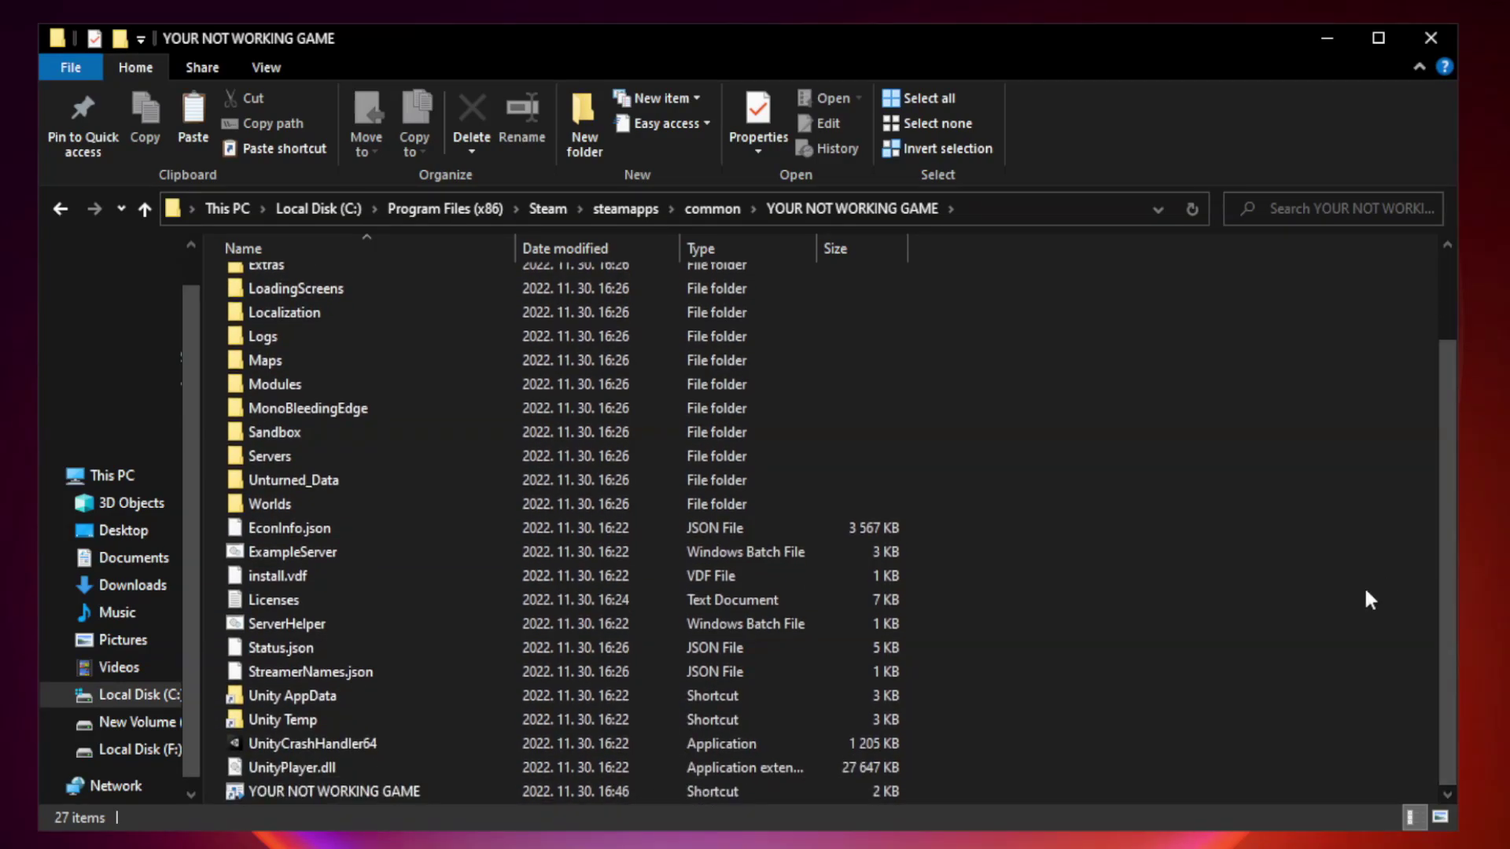
{"action": "left_click", "coordinate": [599, 790]}
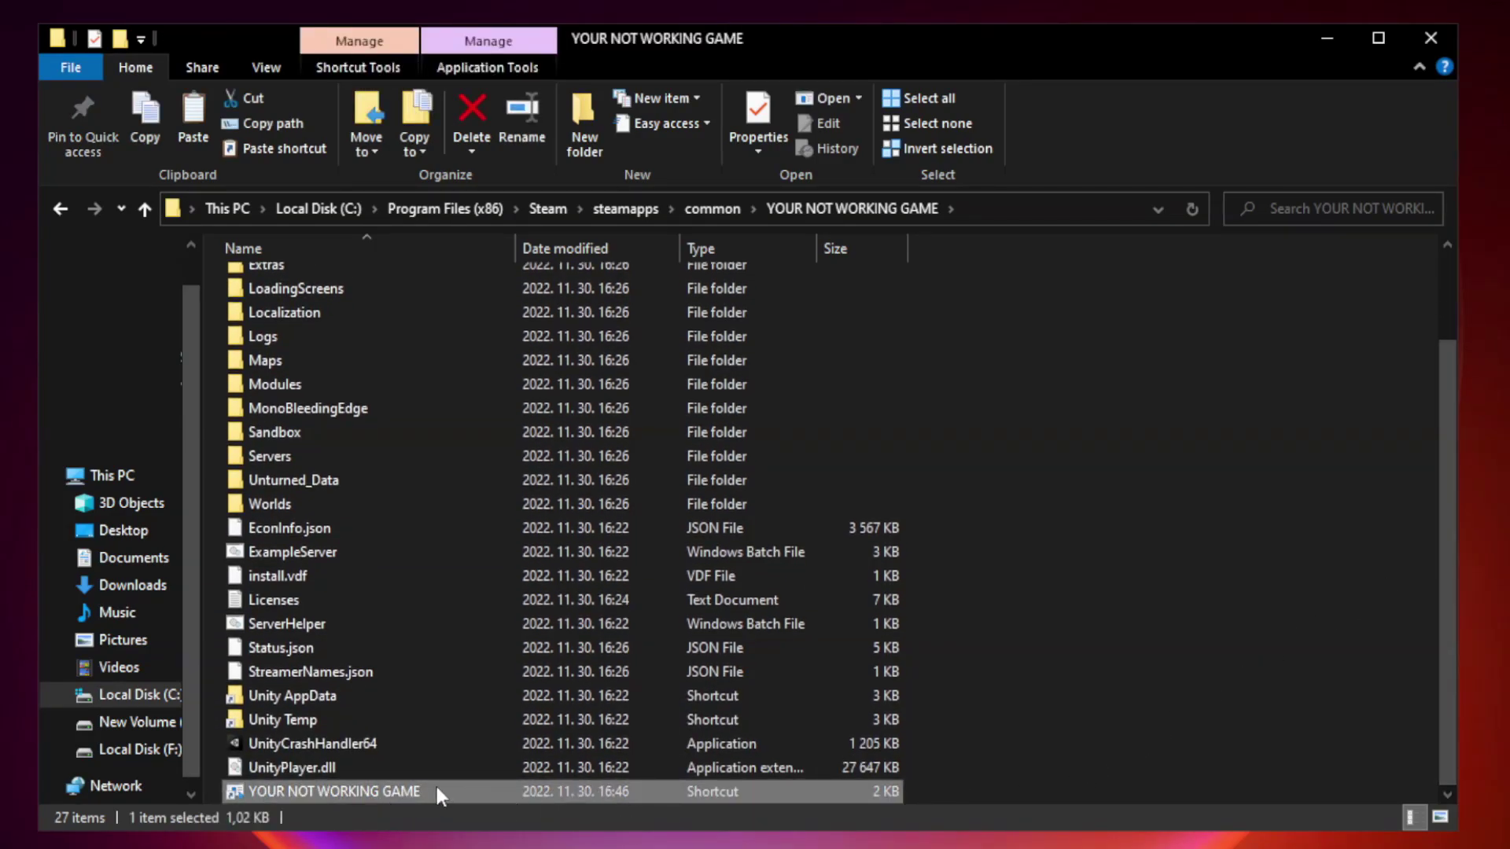
{"action": "right_click", "coordinate": [511, 786]}
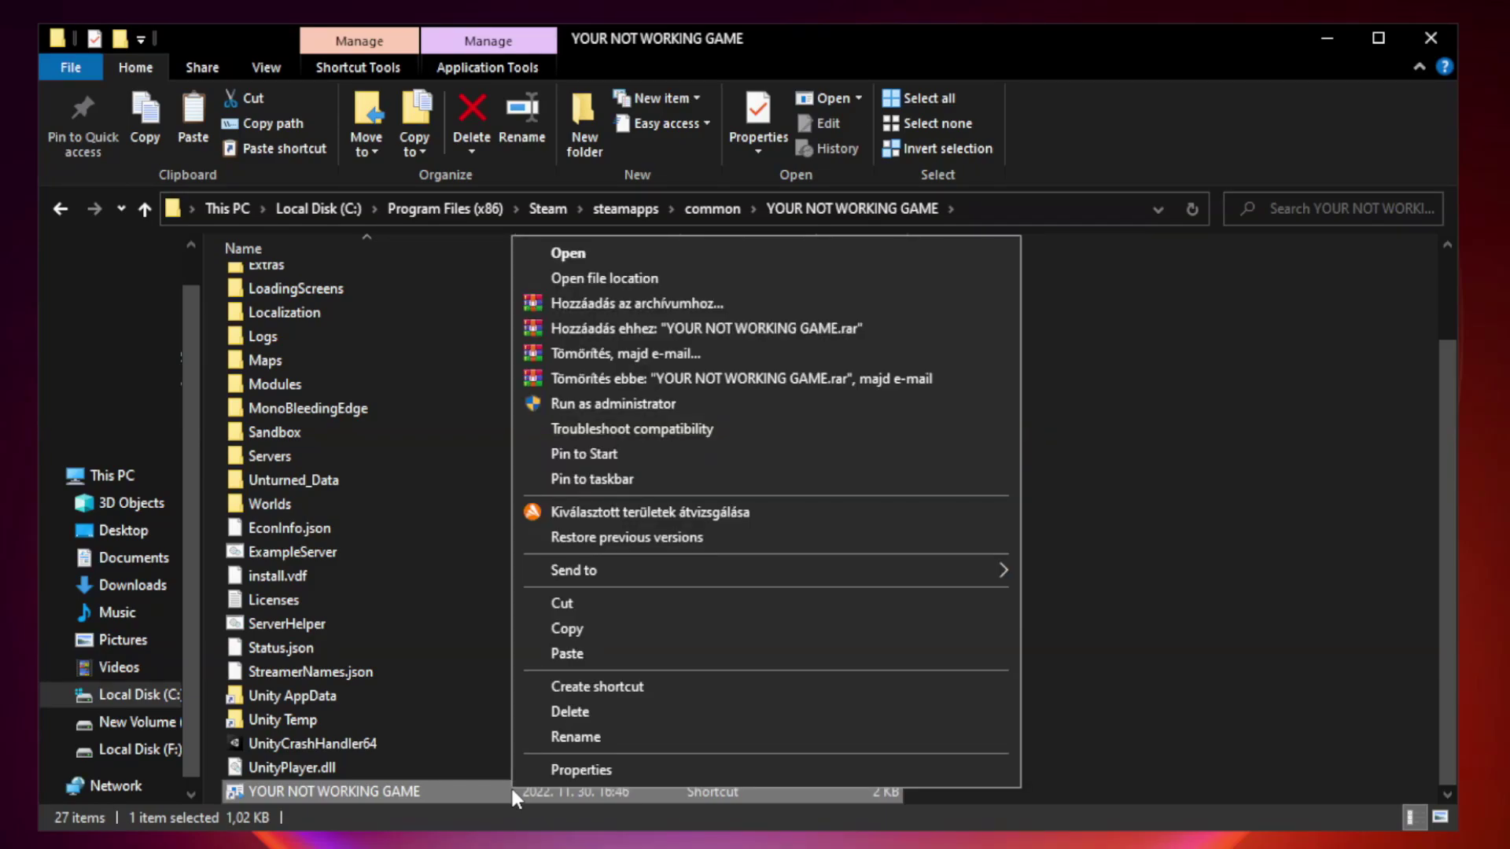
{"action": "left_click", "coordinate": [761, 773]}
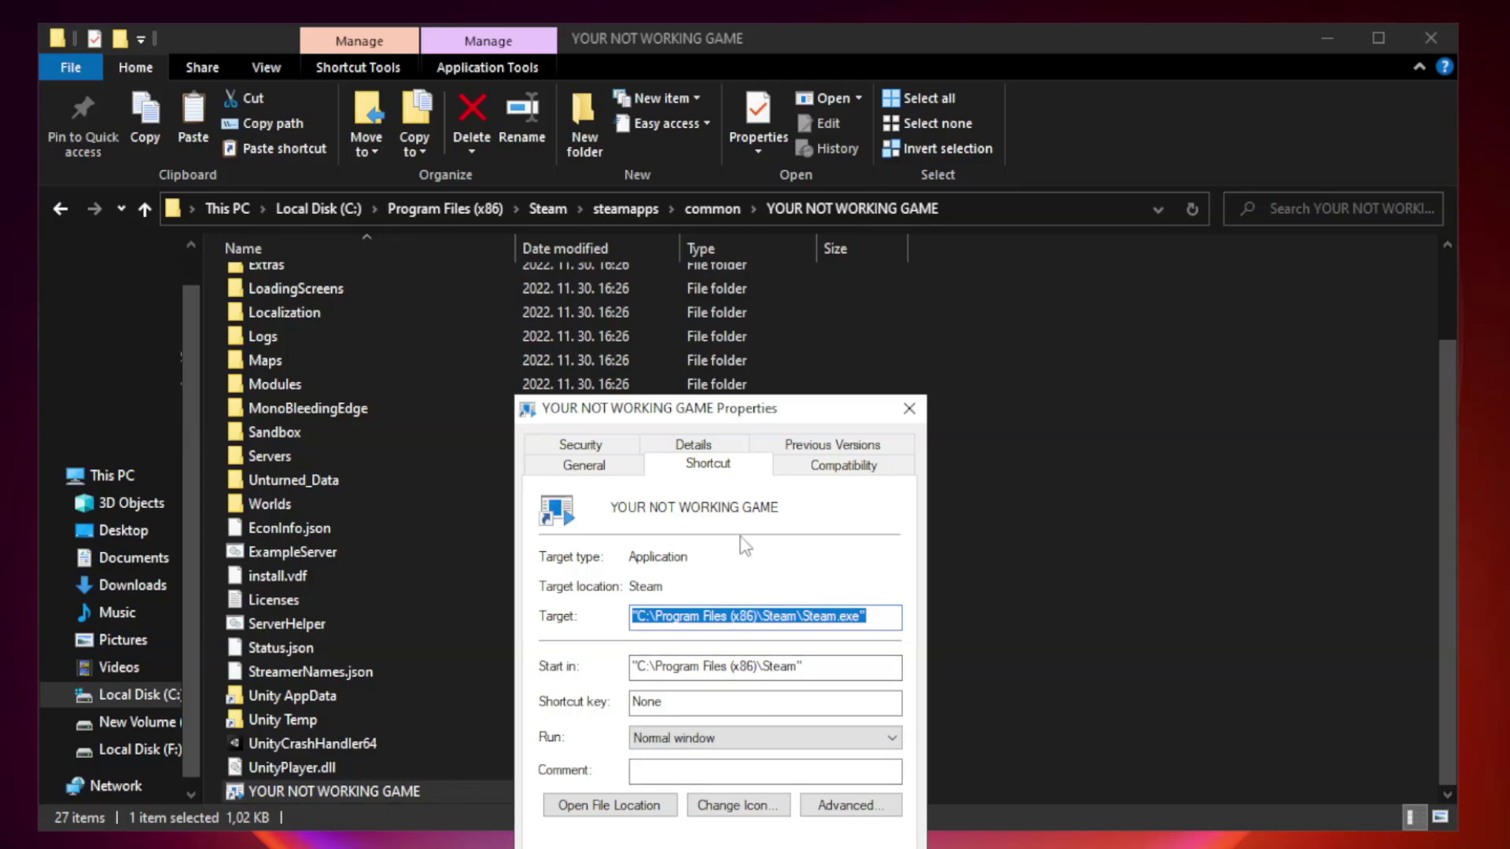
{"action": "mouse_move", "coordinate": [748, 416]}
{"action": "left_mouse_down"}
{"action": "mouse_move", "coordinate": [779, 203]}
{"action": "mouse_move", "coordinate": [749, 170]}
{"action": "left_mouse_up"}
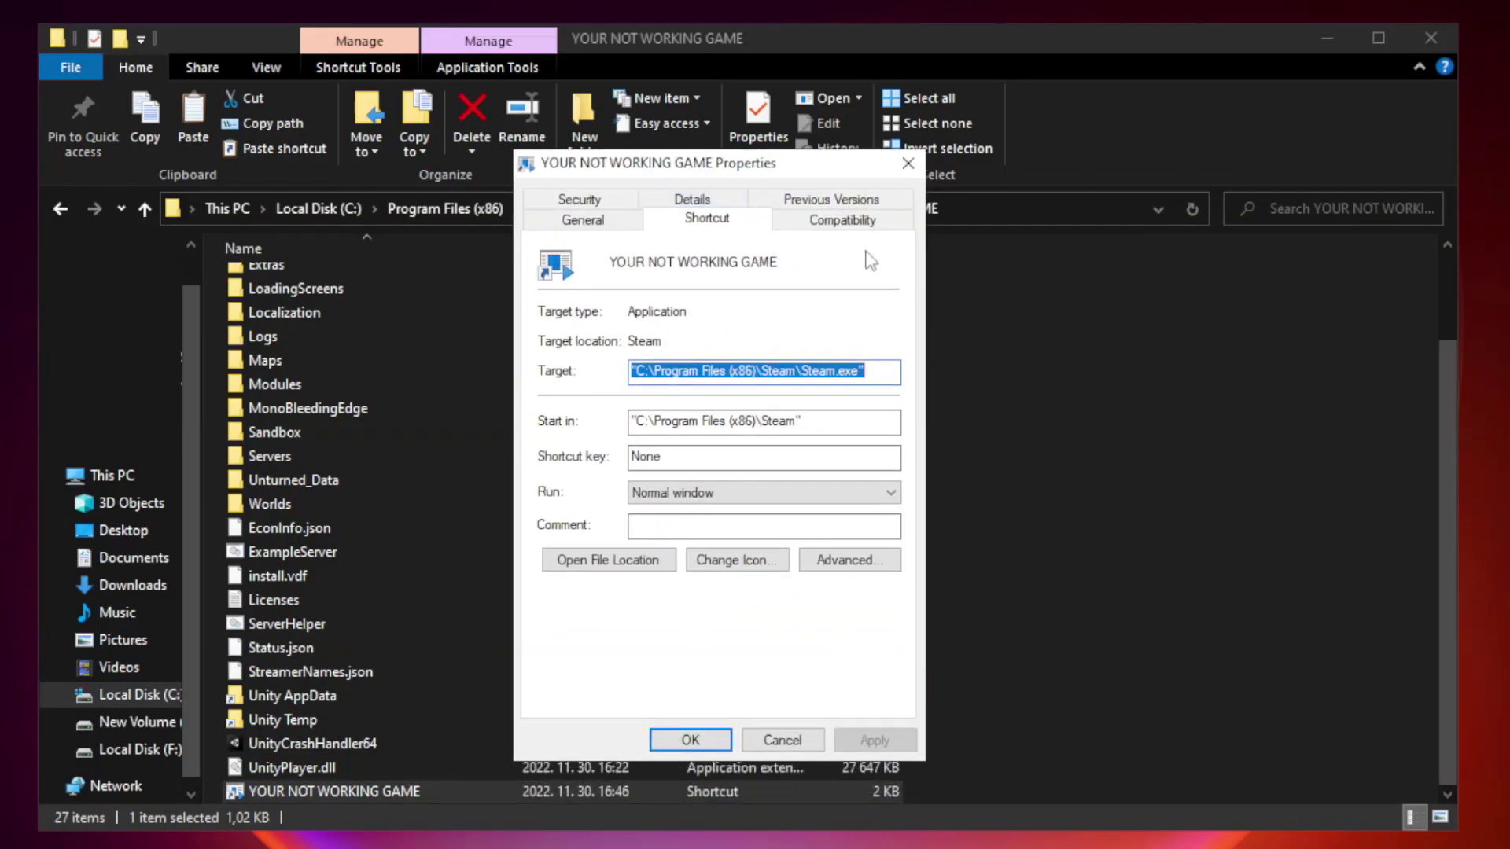
Step: Set Windows 8 compatibility mode, disable fullscreen optimizations, run as administrator, and apply
{"action": "left_click", "coordinate": [837, 225]}
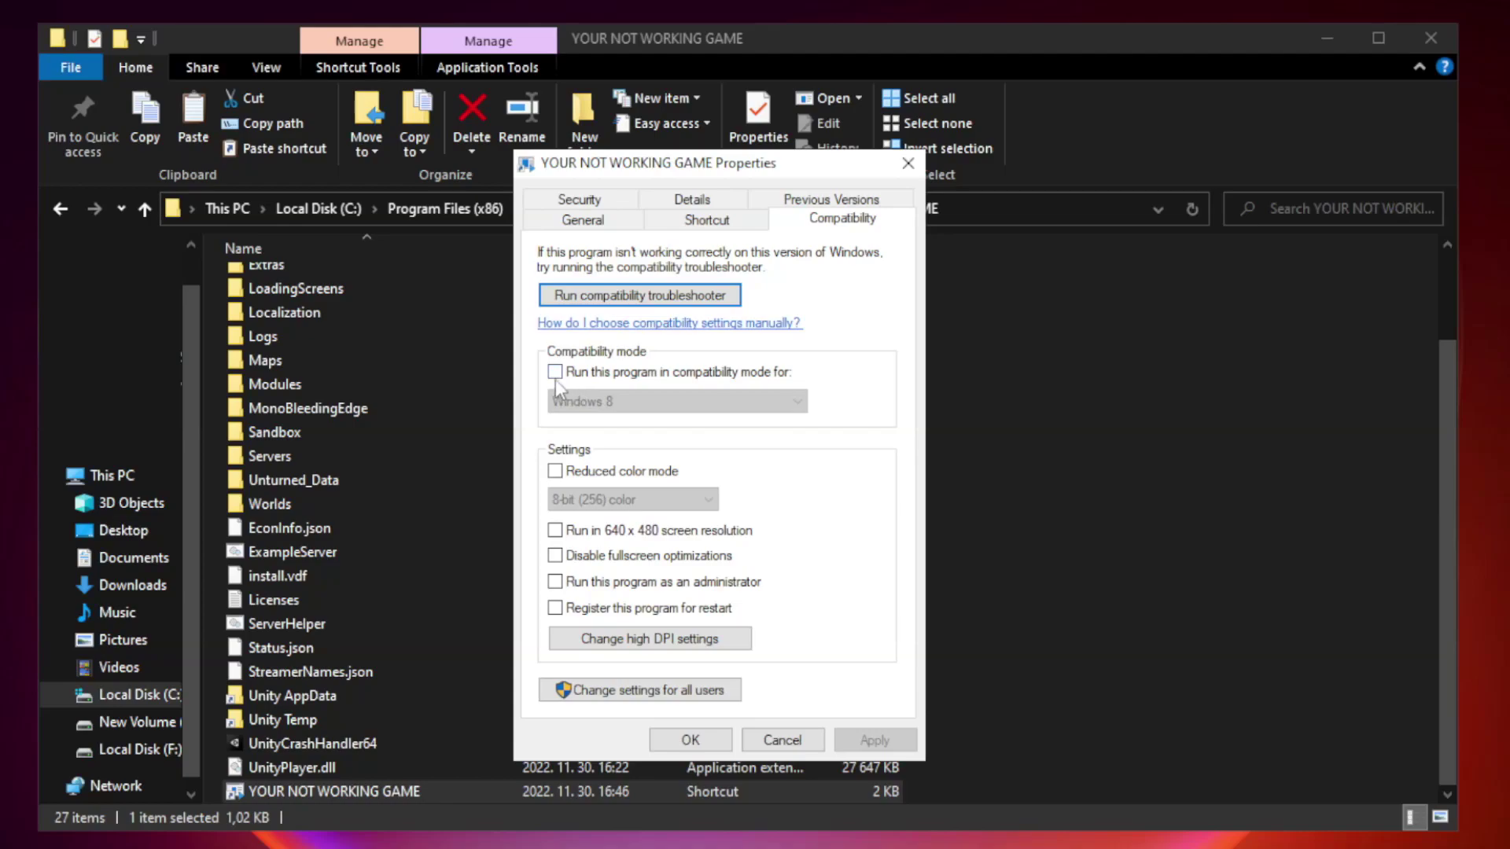
{"action": "left_click", "coordinate": [598, 373]}
{"action": "left_click", "coordinate": [681, 403]}
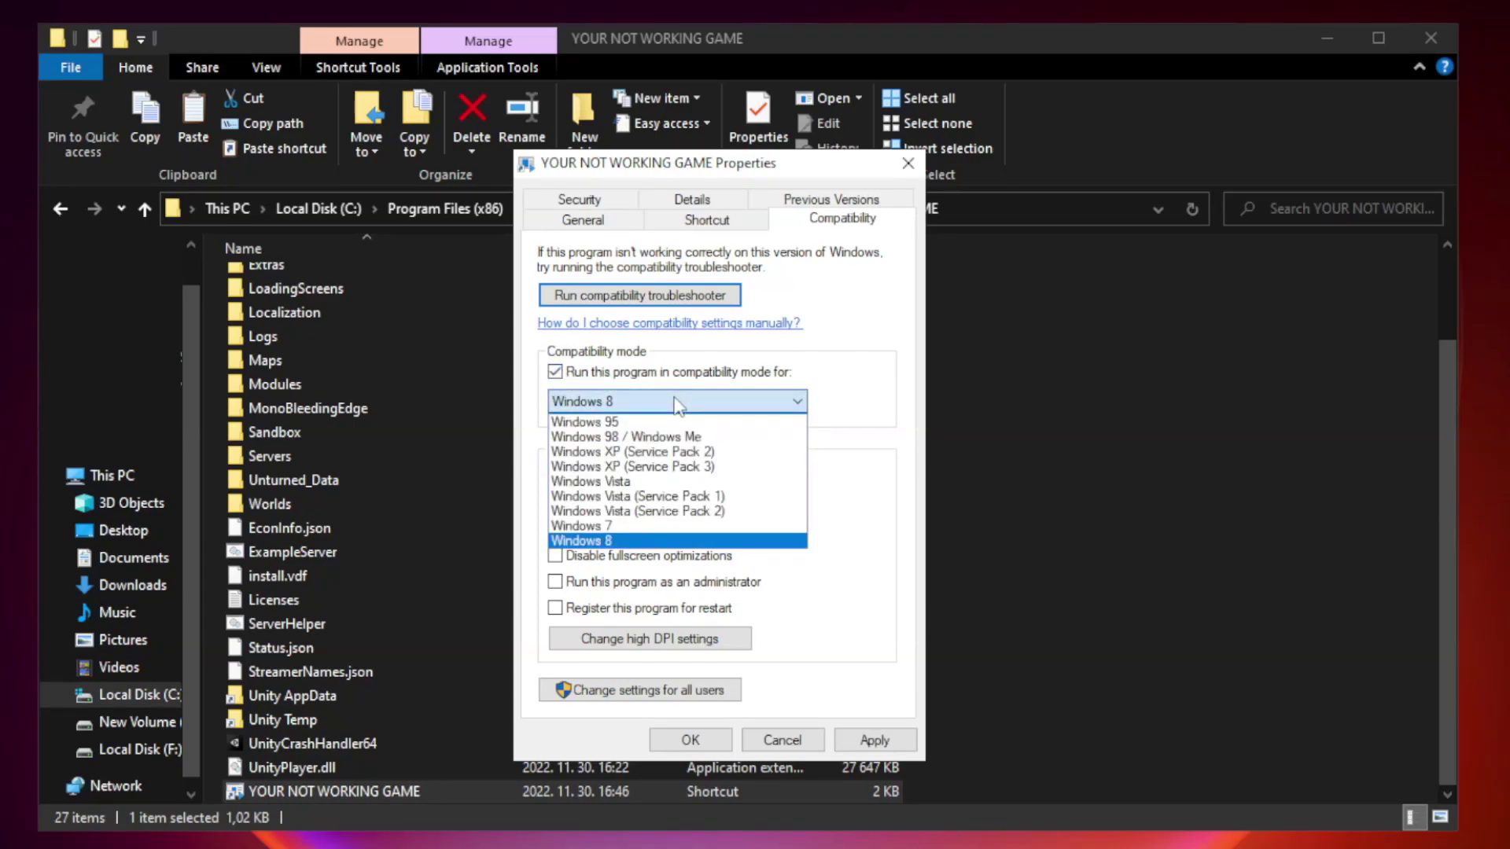
{"action": "left_click", "coordinate": [637, 541]}
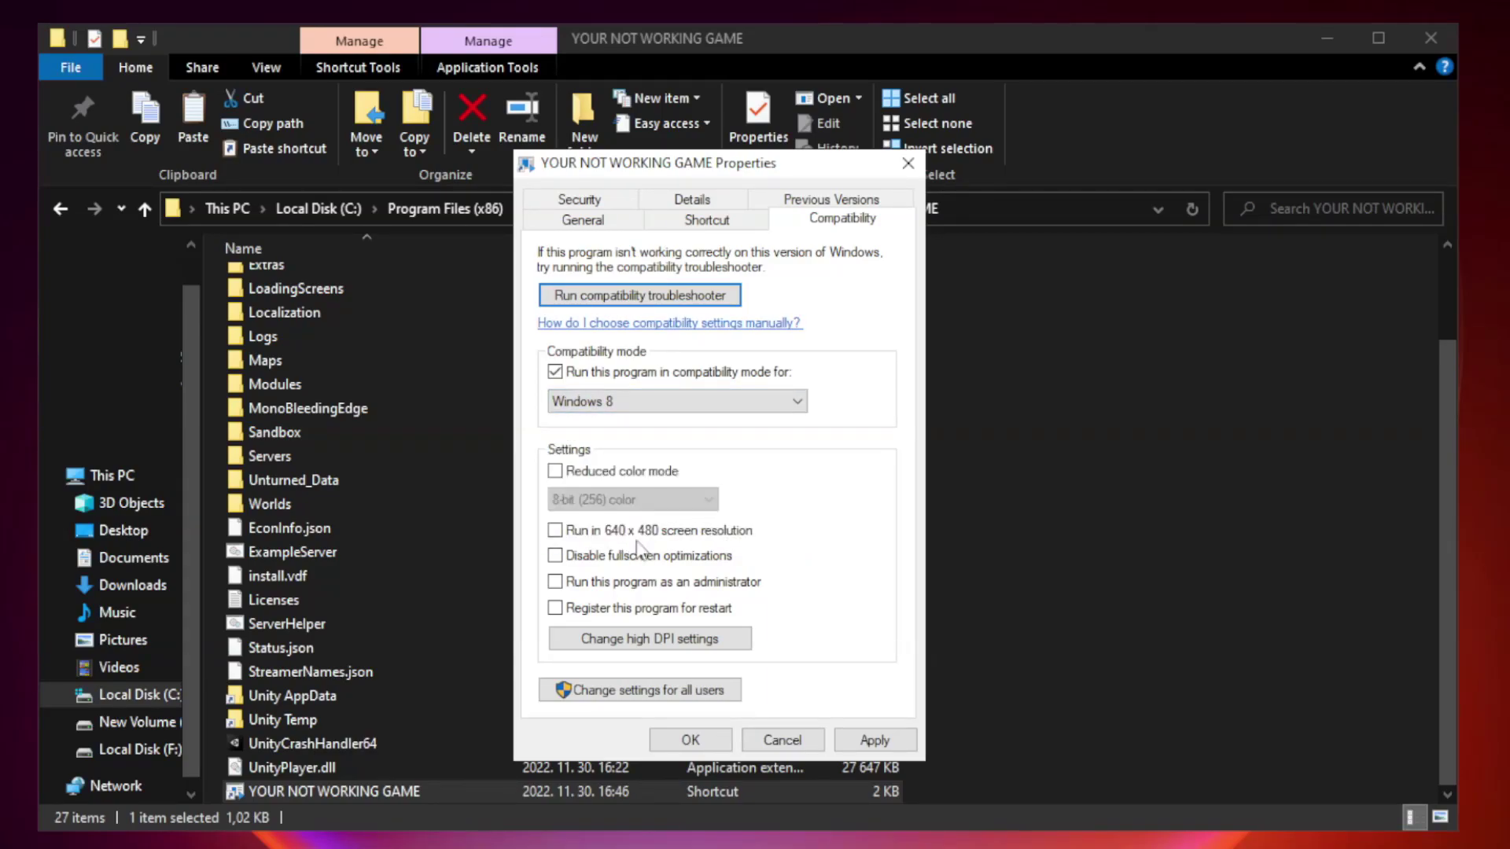
{"action": "left_click", "coordinate": [592, 567]}
{"action": "left_click", "coordinate": [594, 599]}
{"action": "left_click", "coordinate": [871, 742]}
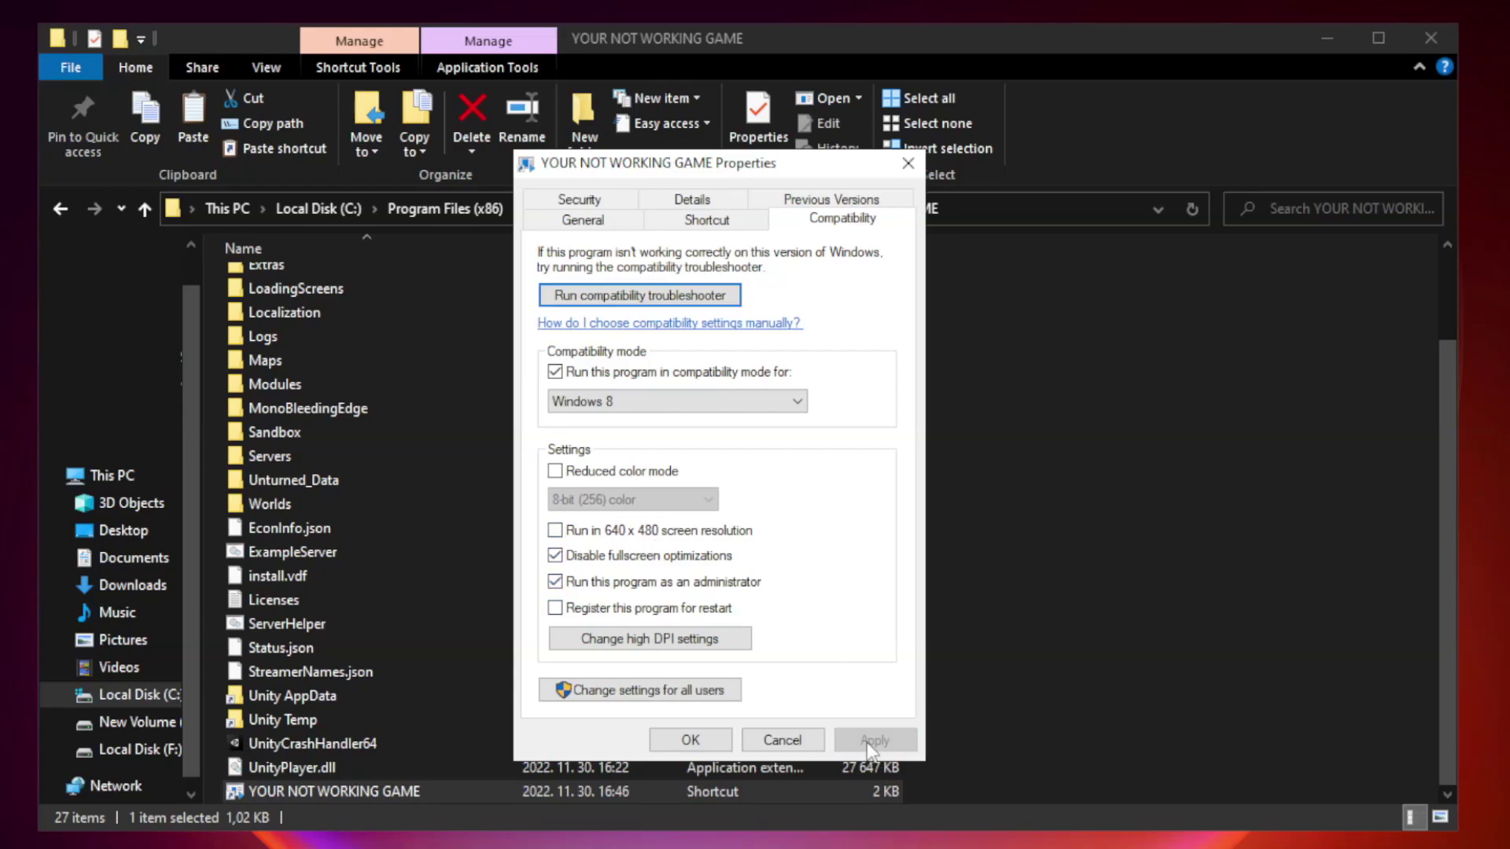
{"action": "left_click", "coordinate": [689, 741]}
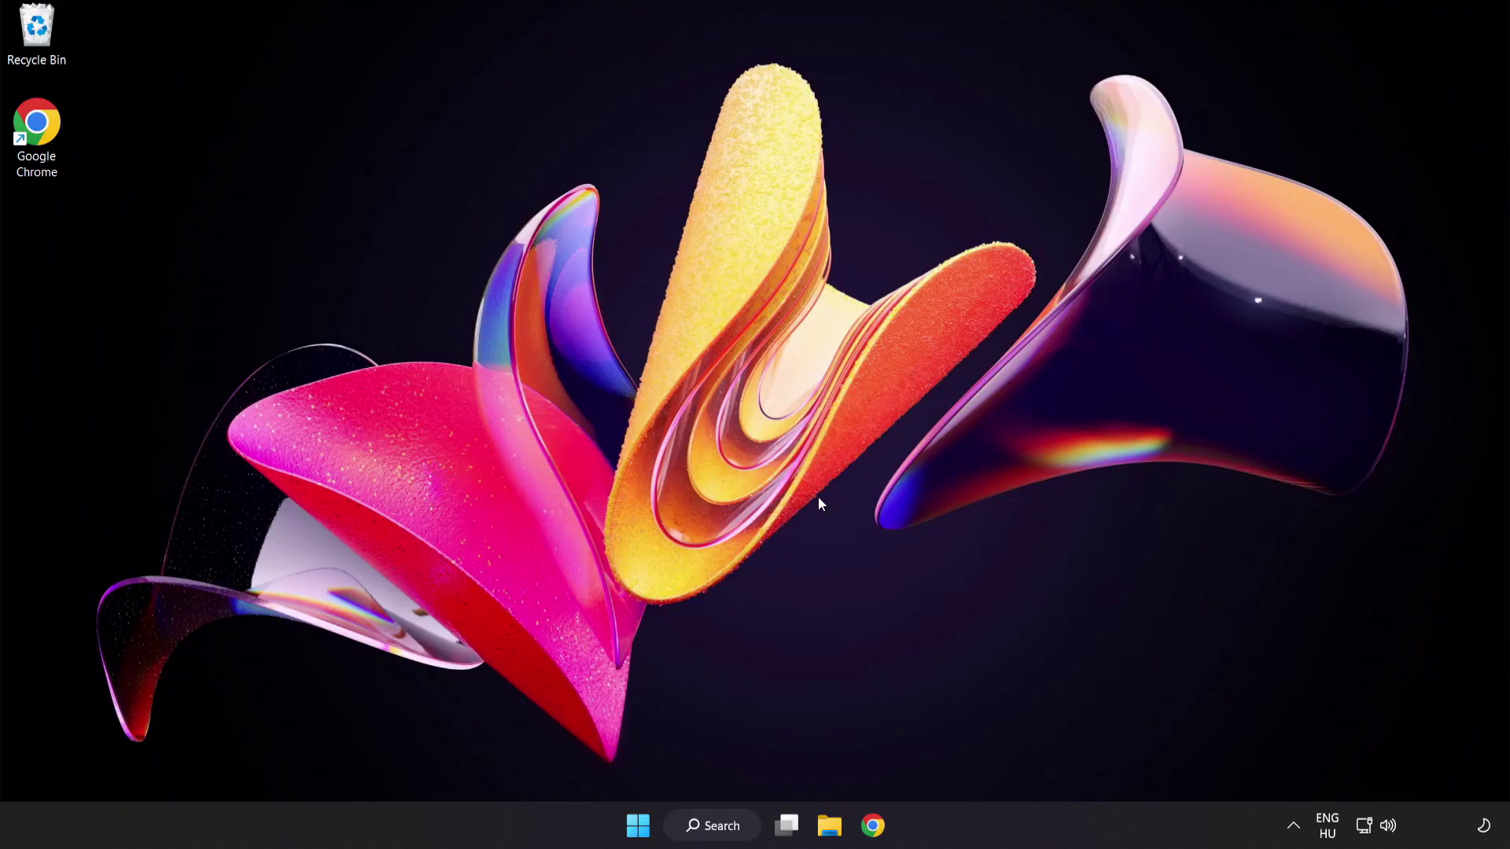
Step: Open Task Manager's startup apps list from the Start button's quick menu
{"action": "right_click", "coordinate": [642, 829]}
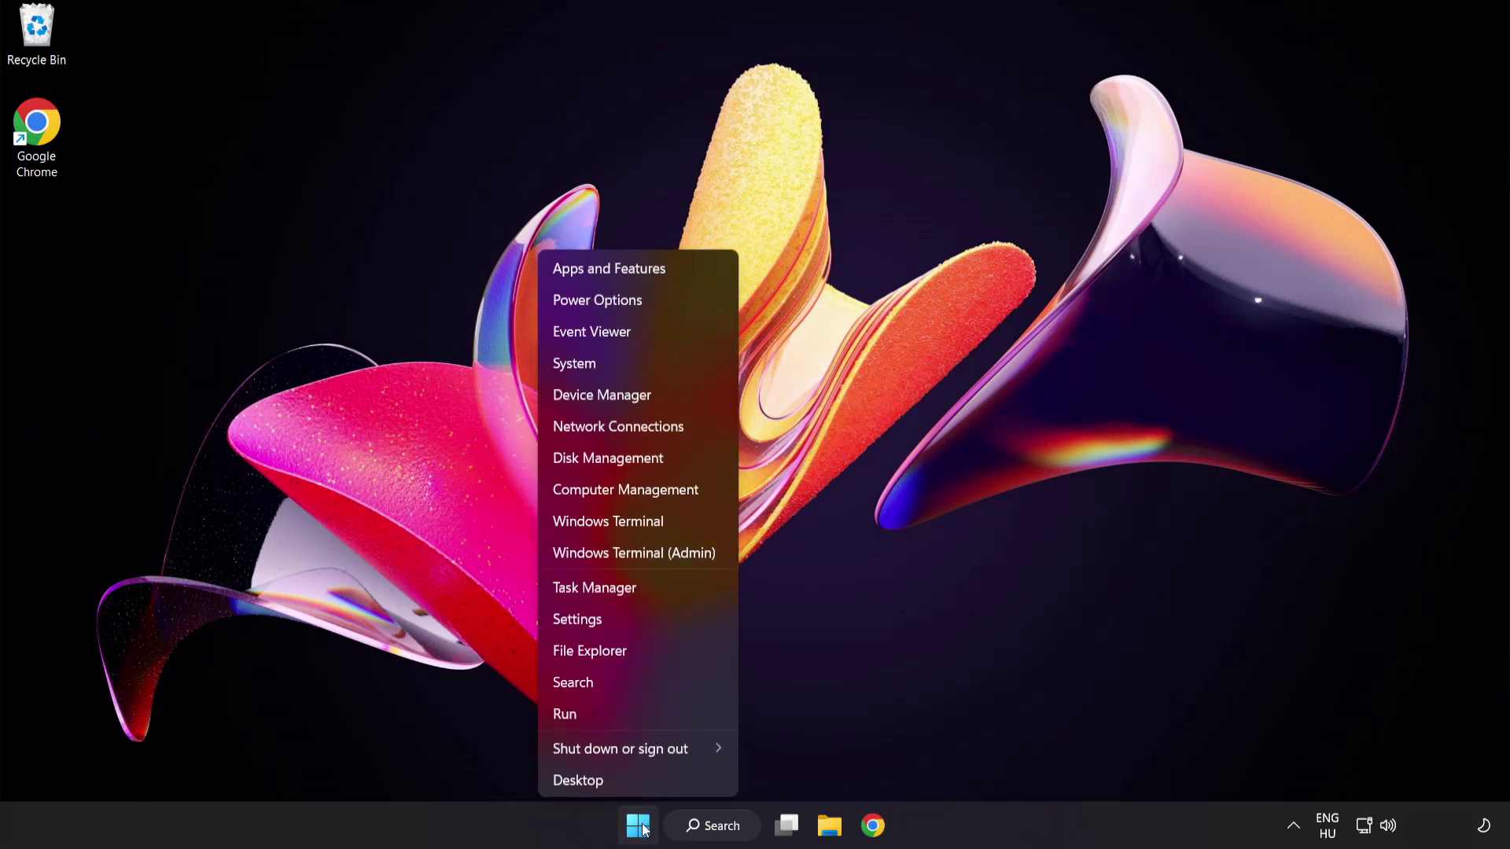
{"action": "left_click", "coordinate": [653, 590]}
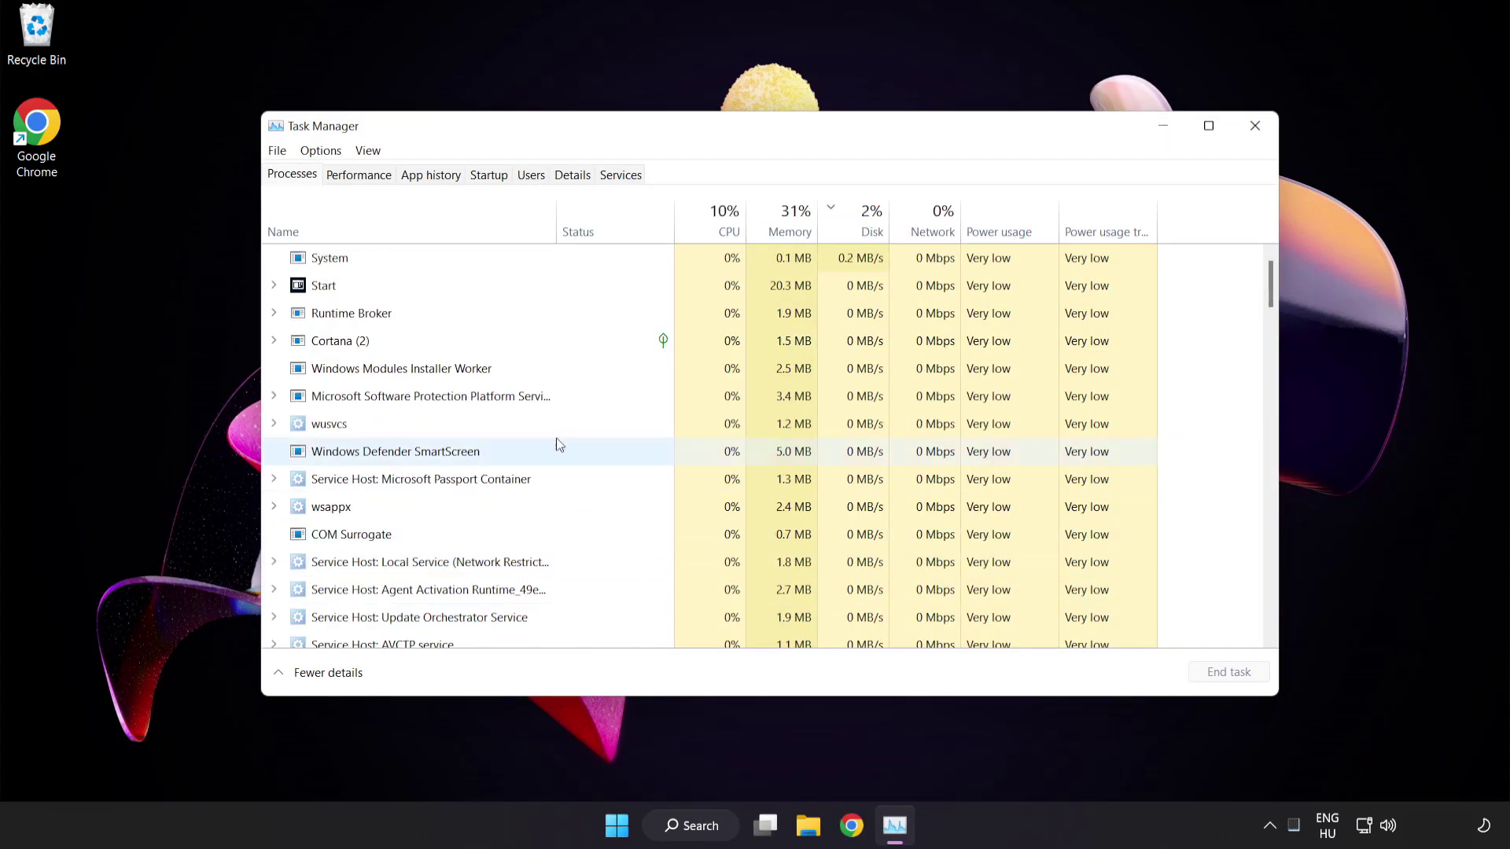
{"action": "left_click", "coordinate": [498, 180]}
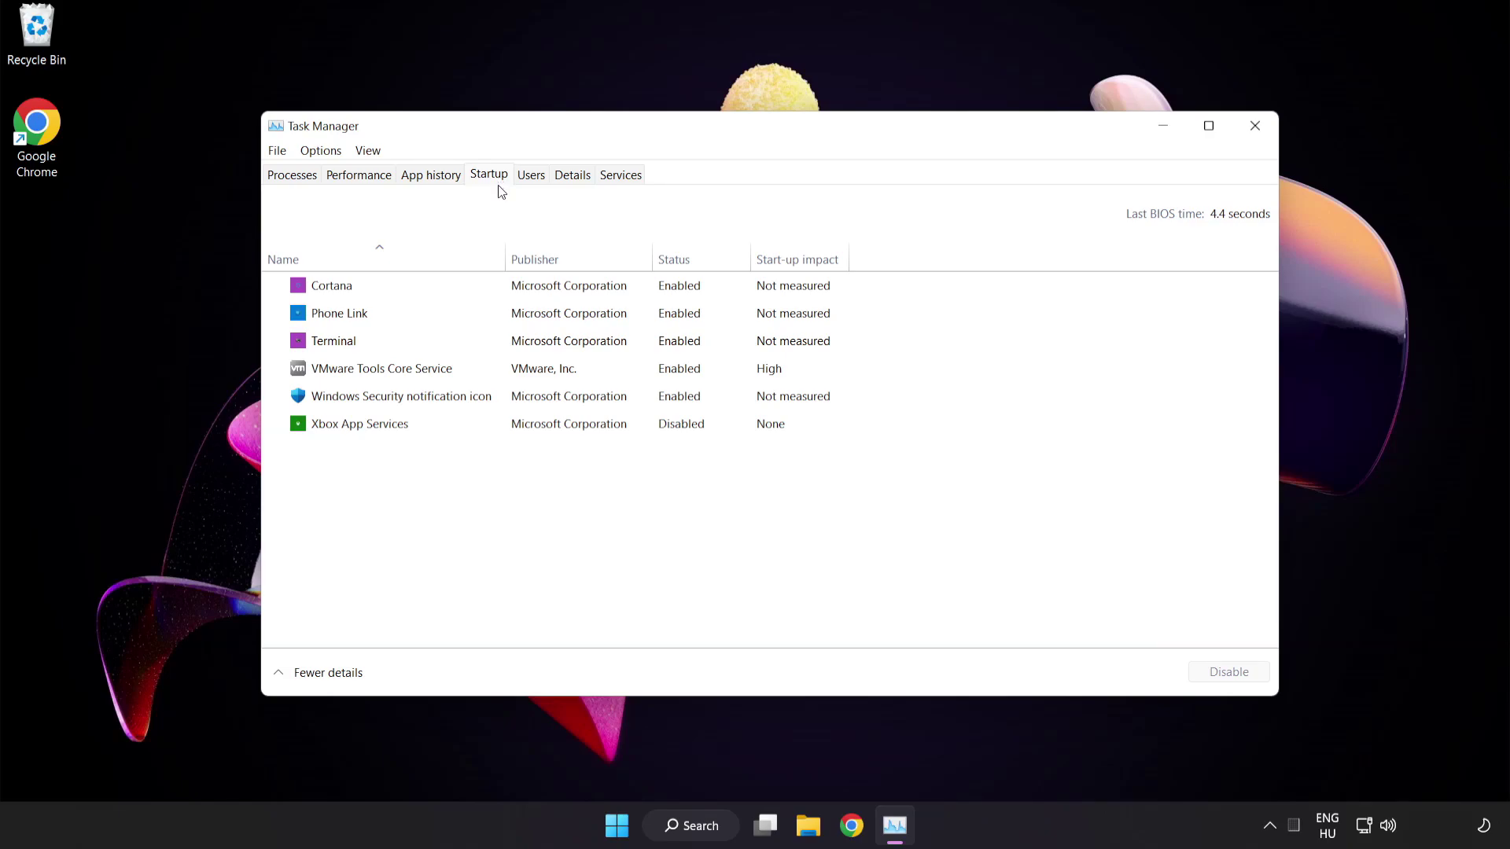
Step: Disable Cortana, Phone Link, Terminal and Windows Security notification icon at startup, then close Task Manager
{"action": "left_click", "coordinate": [502, 293]}
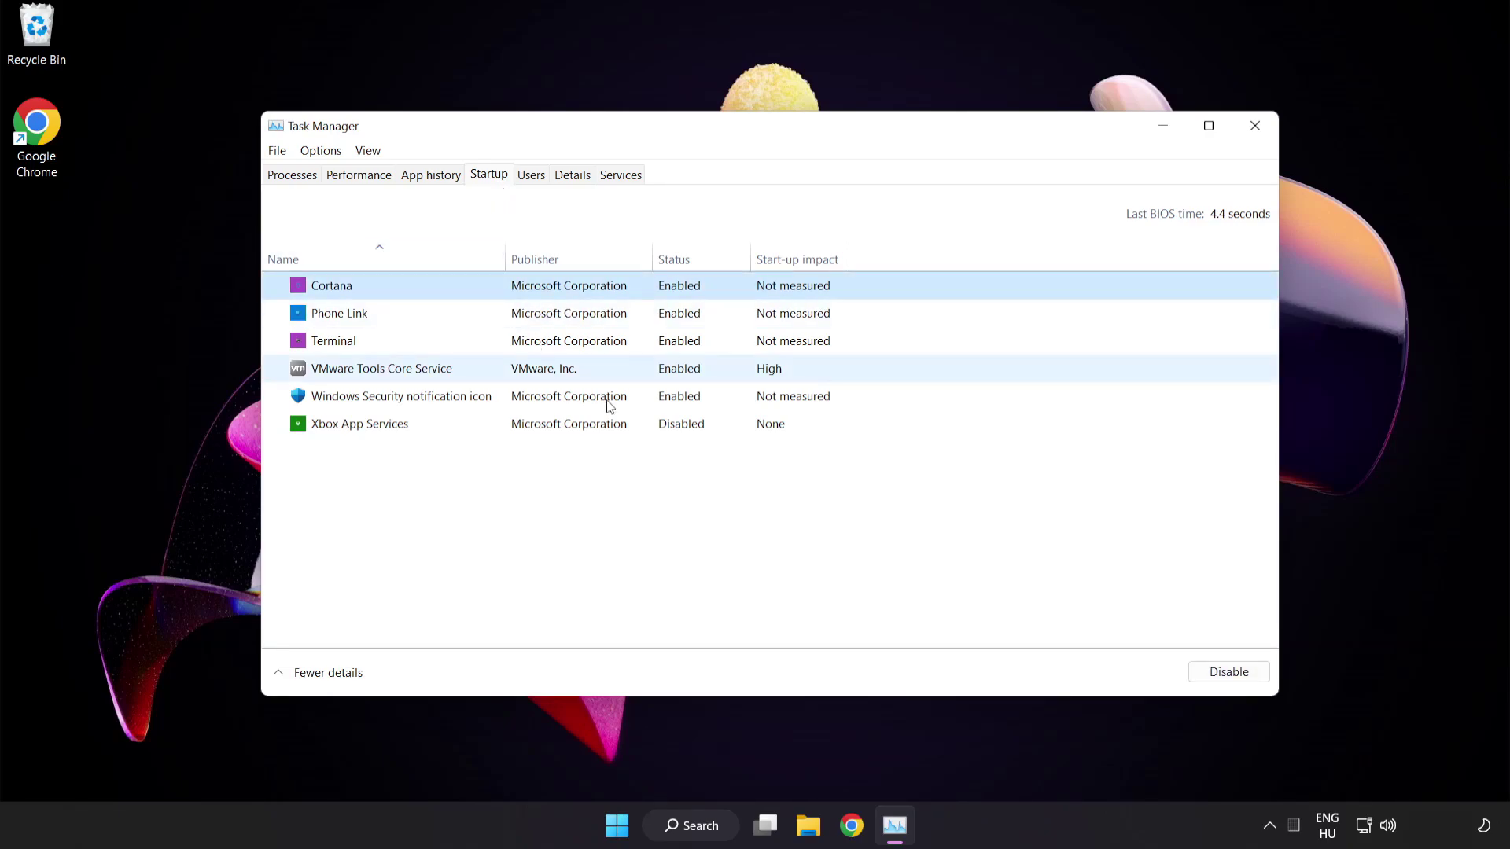
{"action": "left_click", "coordinate": [1232, 676]}
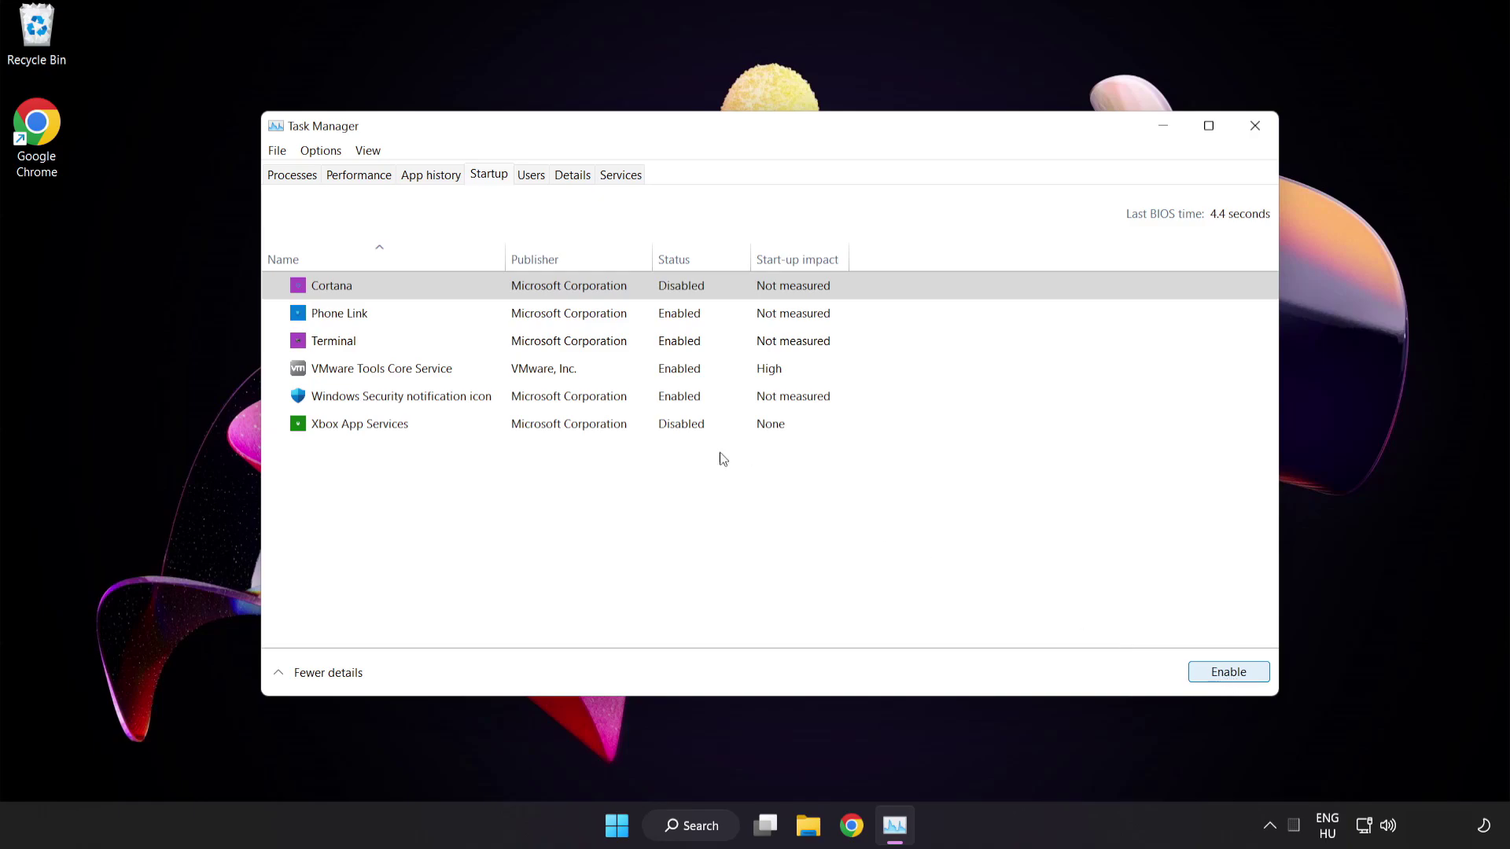
{"action": "left_click", "coordinate": [466, 313]}
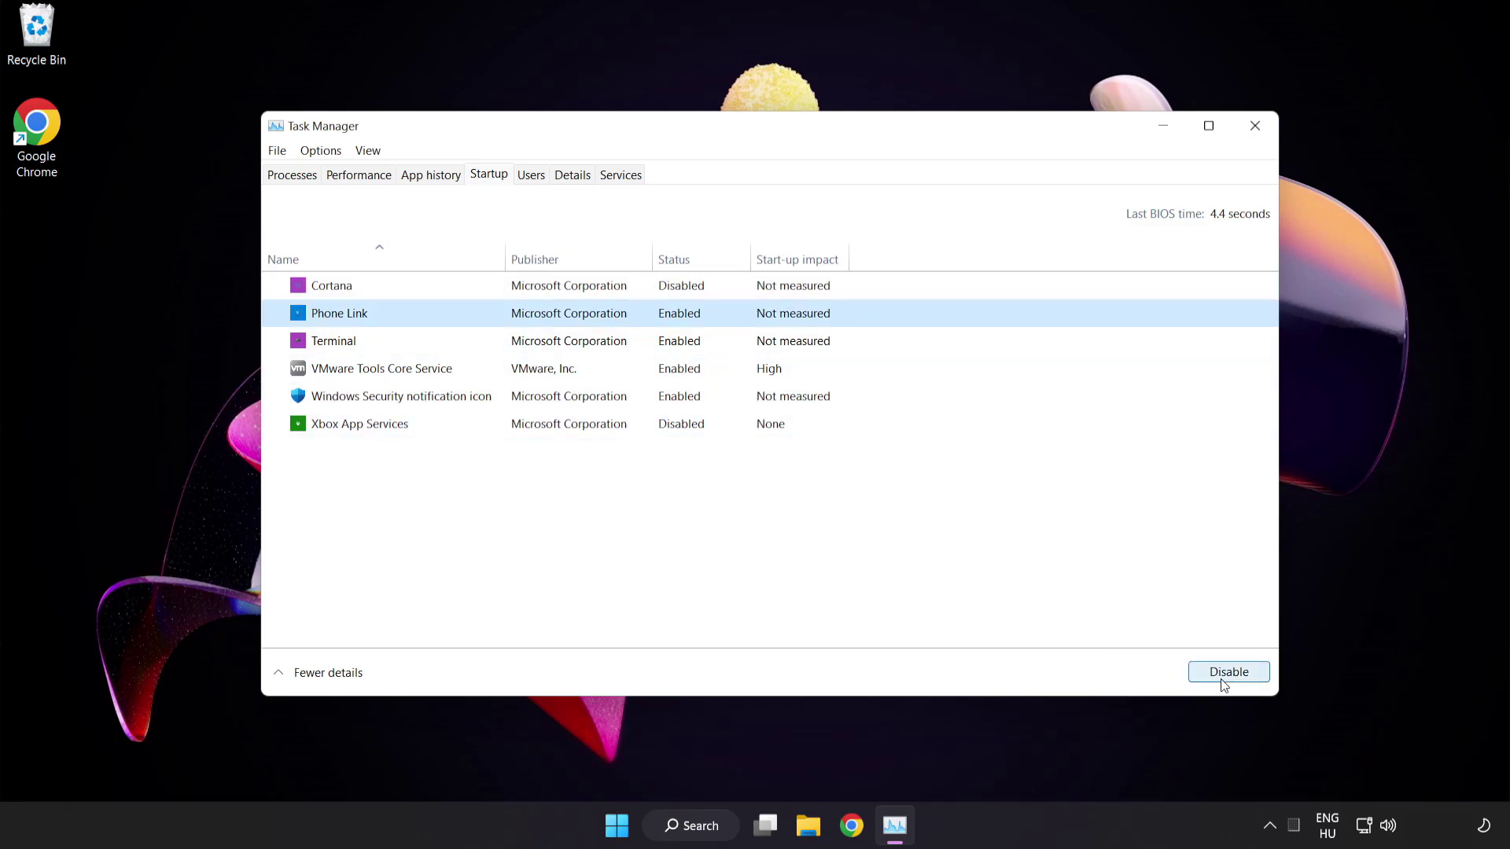
{"action": "left_click", "coordinate": [1222, 682]}
{"action": "left_click", "coordinate": [478, 341]}
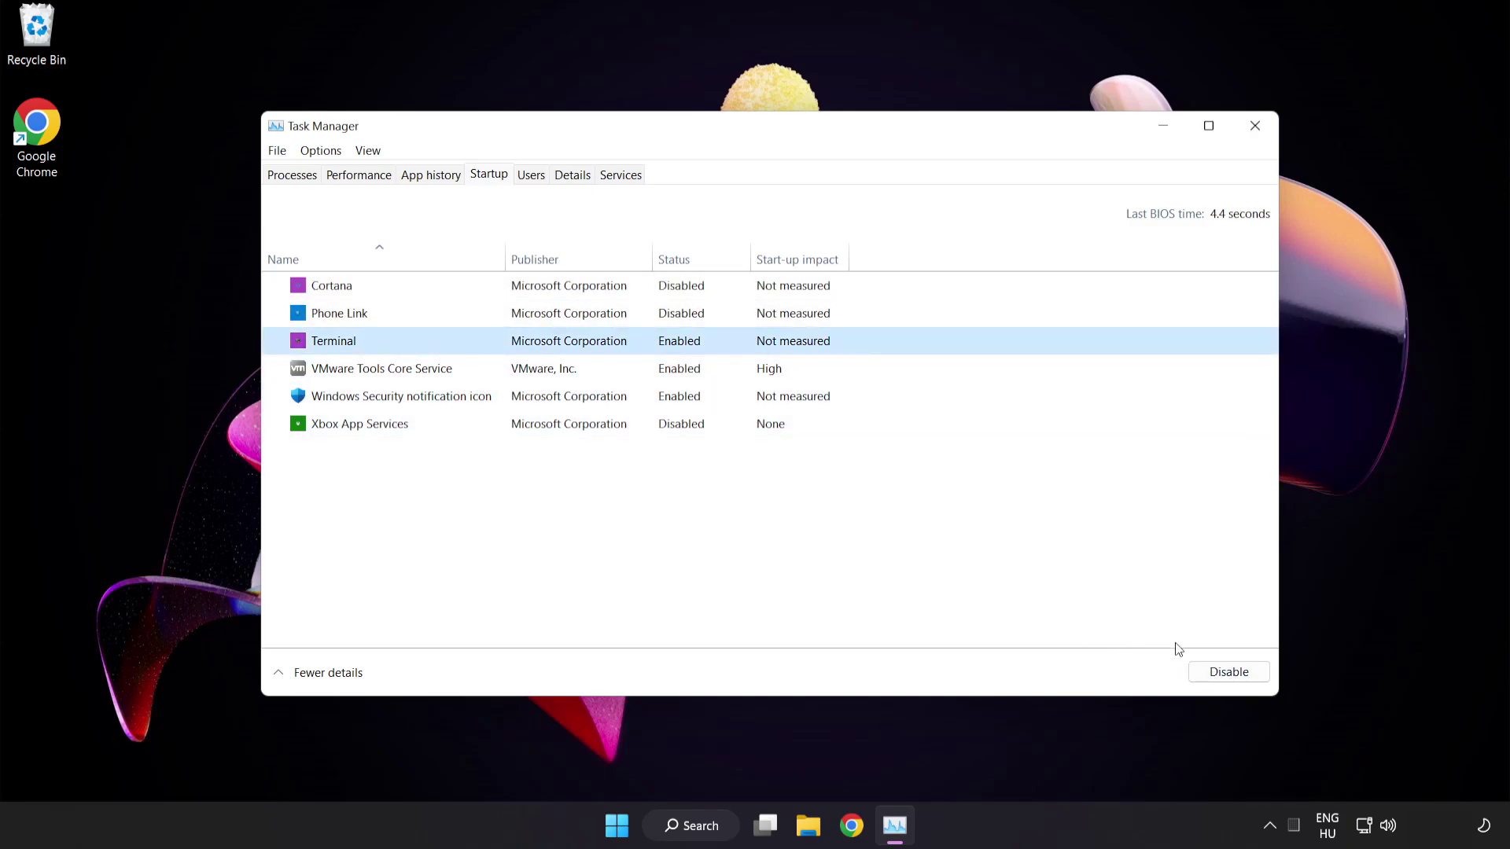
{"action": "left_click", "coordinate": [1222, 672]}
{"action": "left_click", "coordinate": [519, 402]}
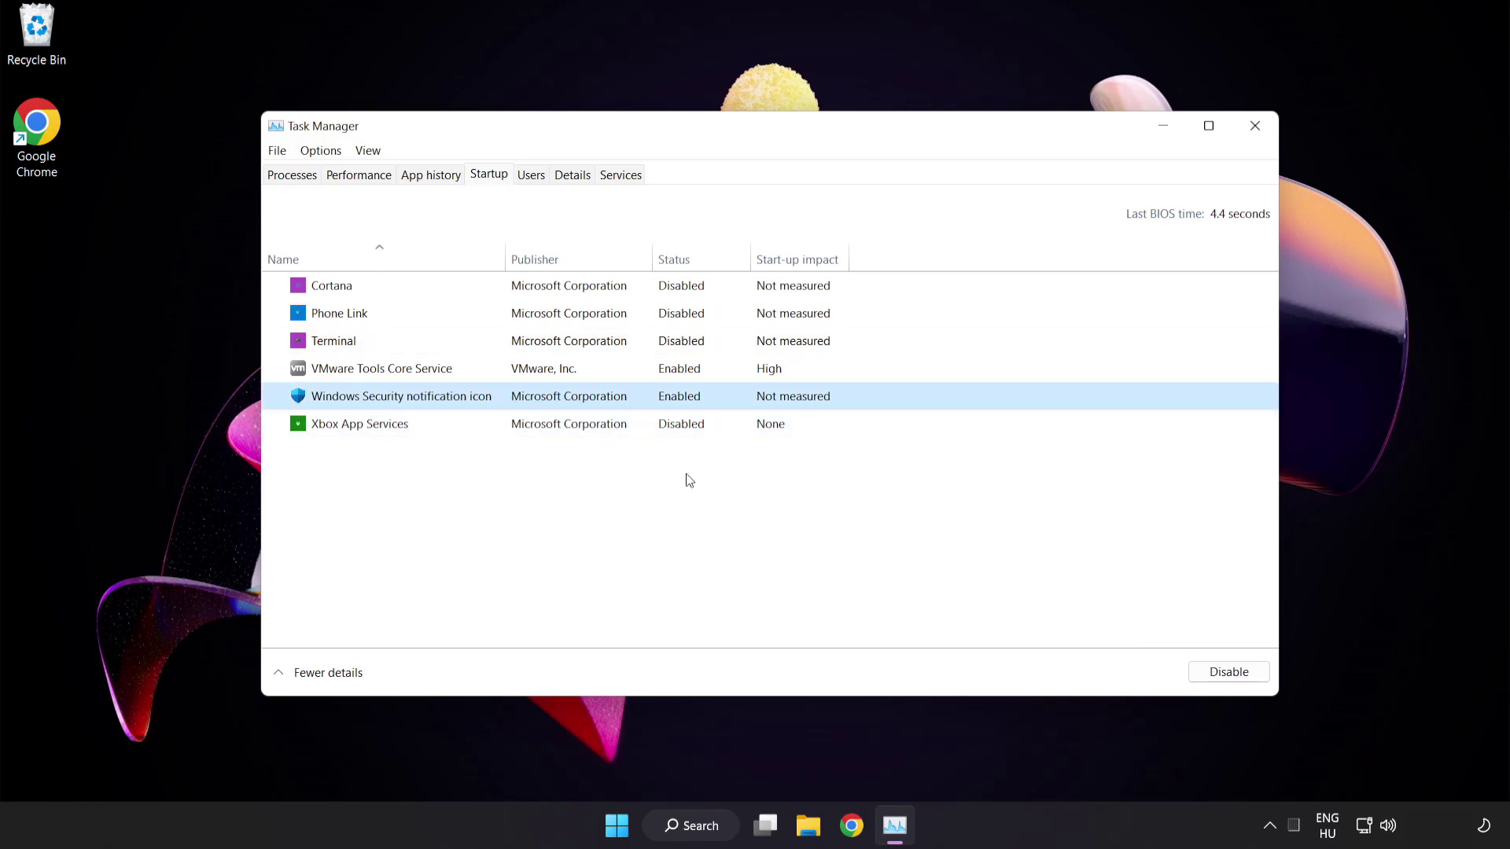
{"action": "left_click", "coordinate": [1216, 674]}
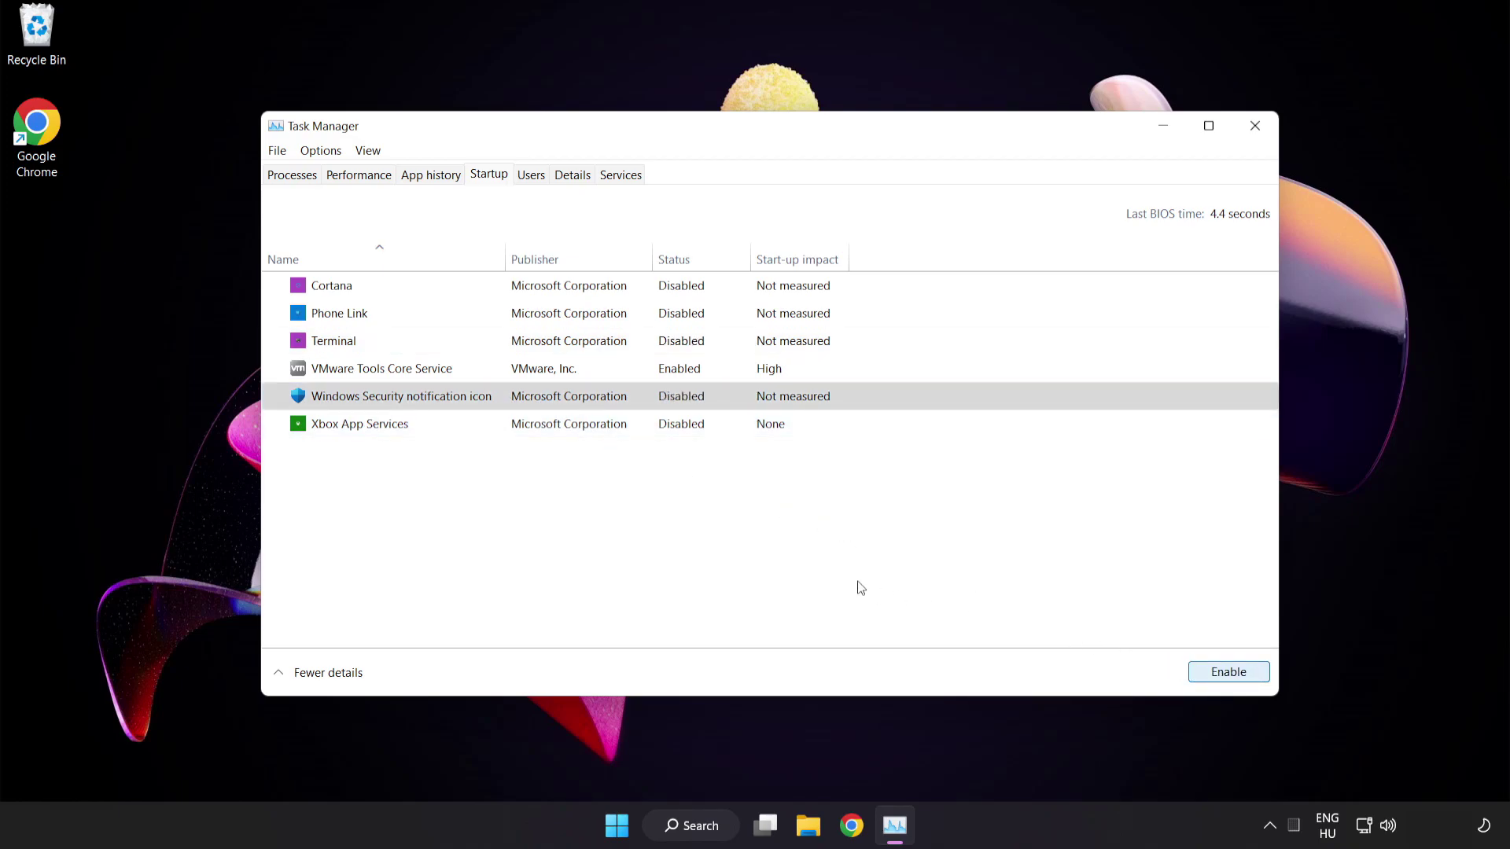
{"action": "left_click", "coordinate": [1254, 127]}
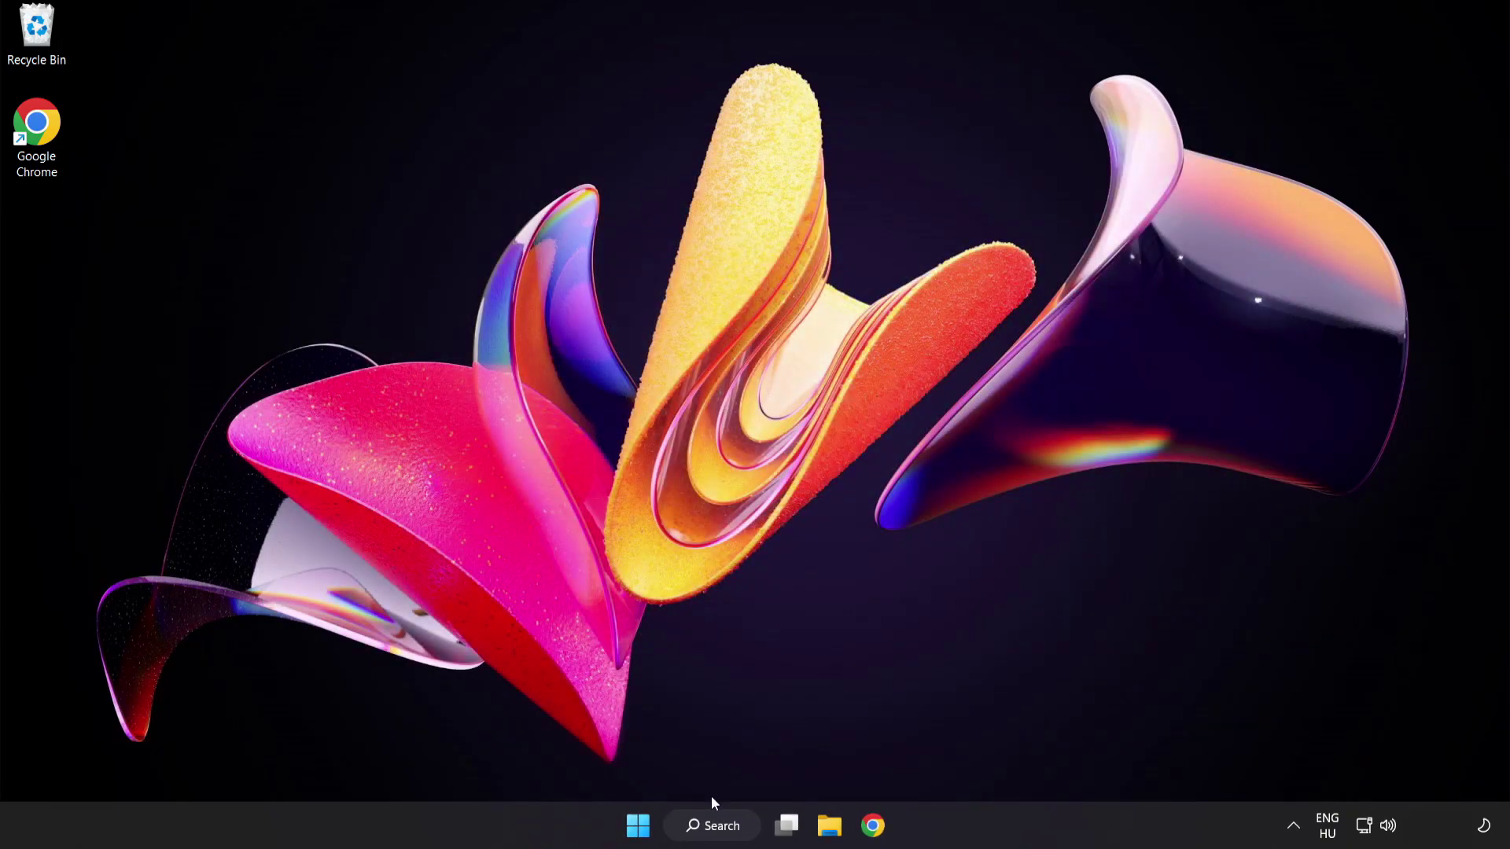
Step: Launch Command Prompt as administrator from a Windows Search for cmd
{"action": "left_click", "coordinate": [715, 827]}
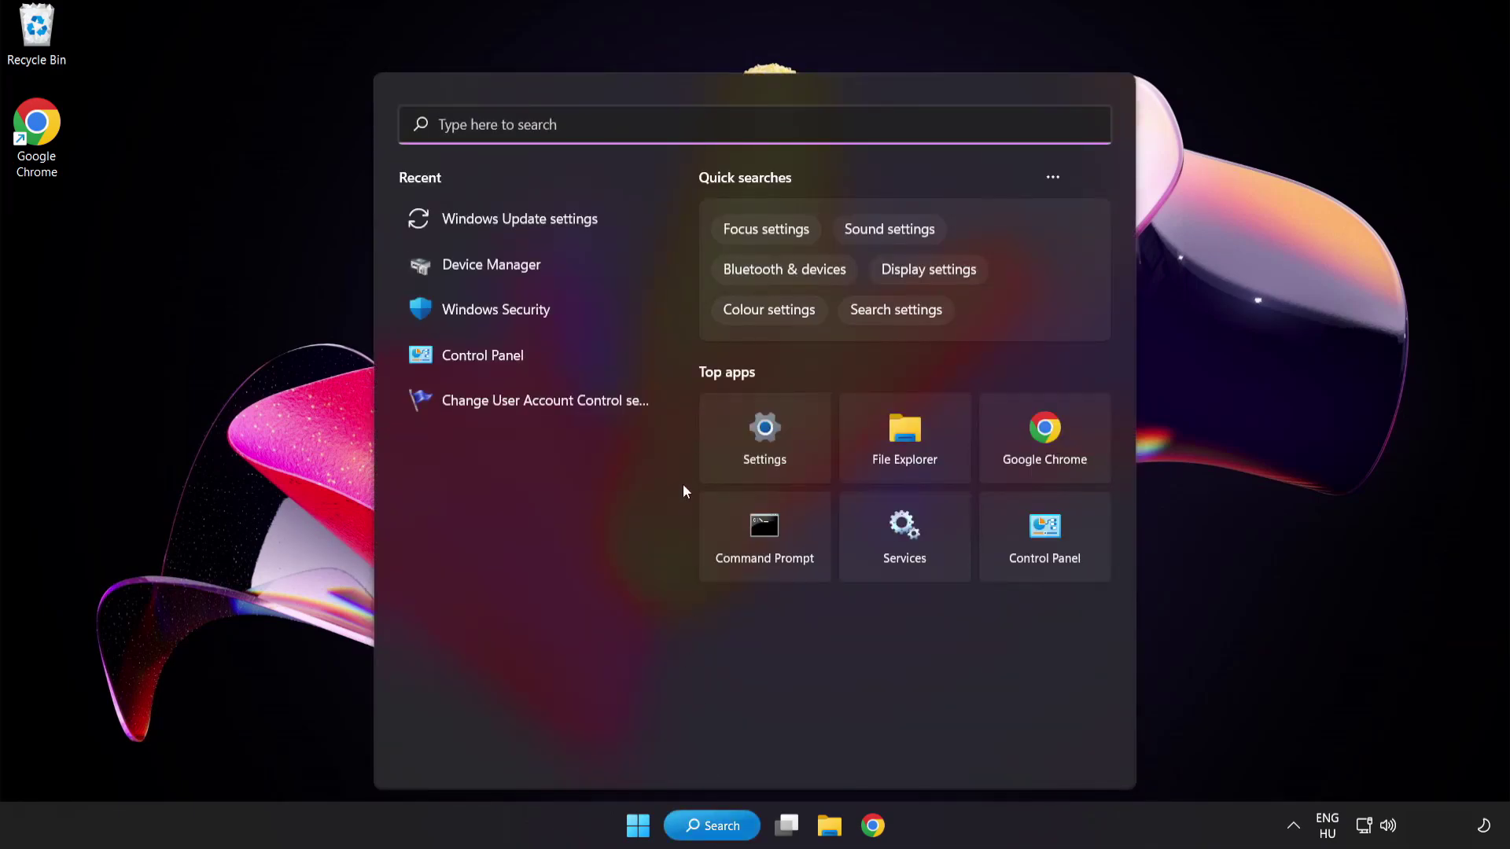
{"action": "type", "text": "cm"}
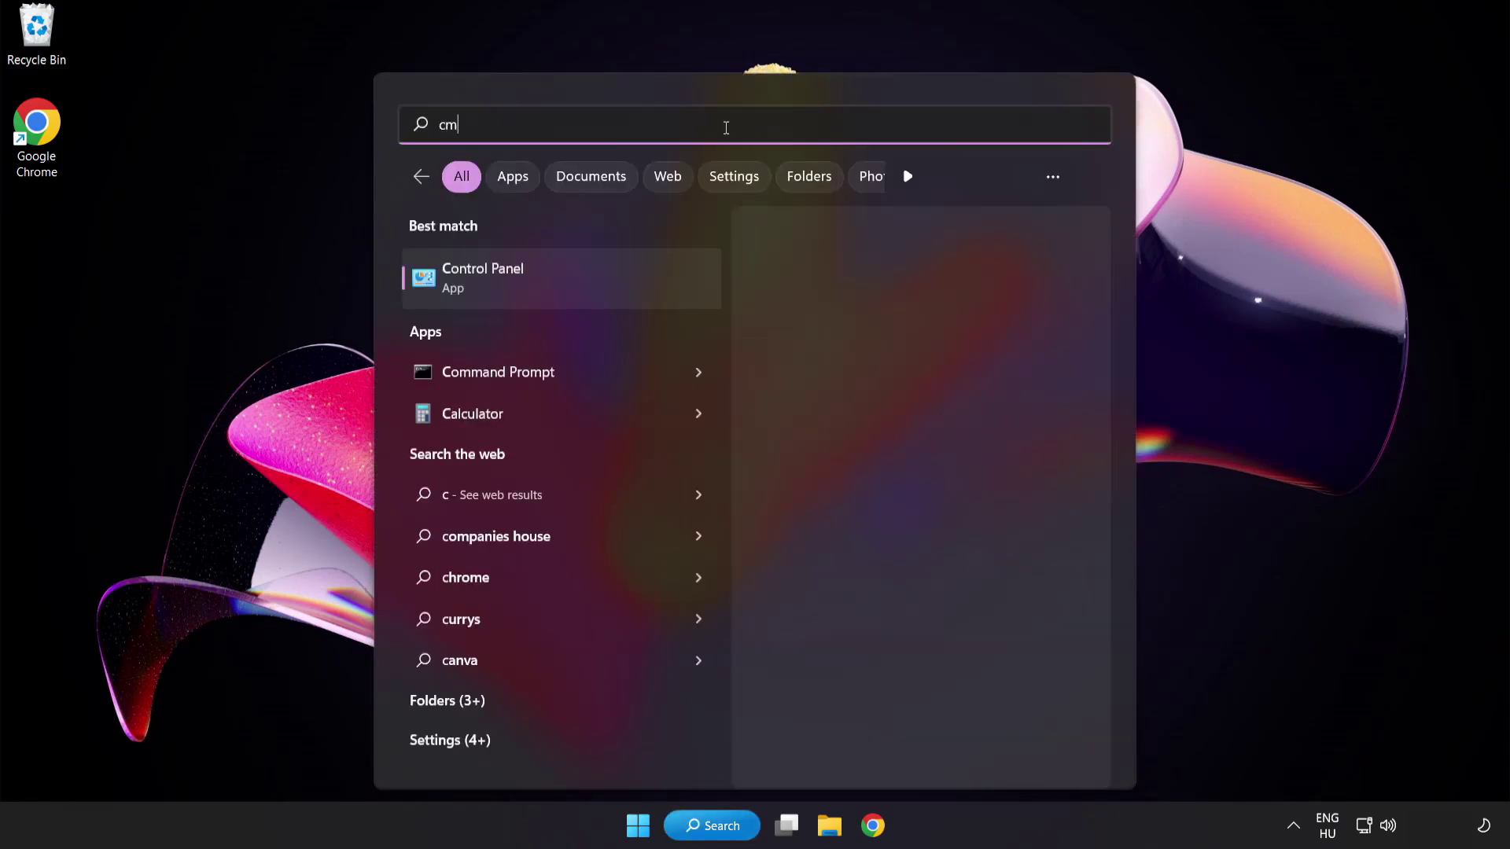
{"action": "type", "text": "d"}
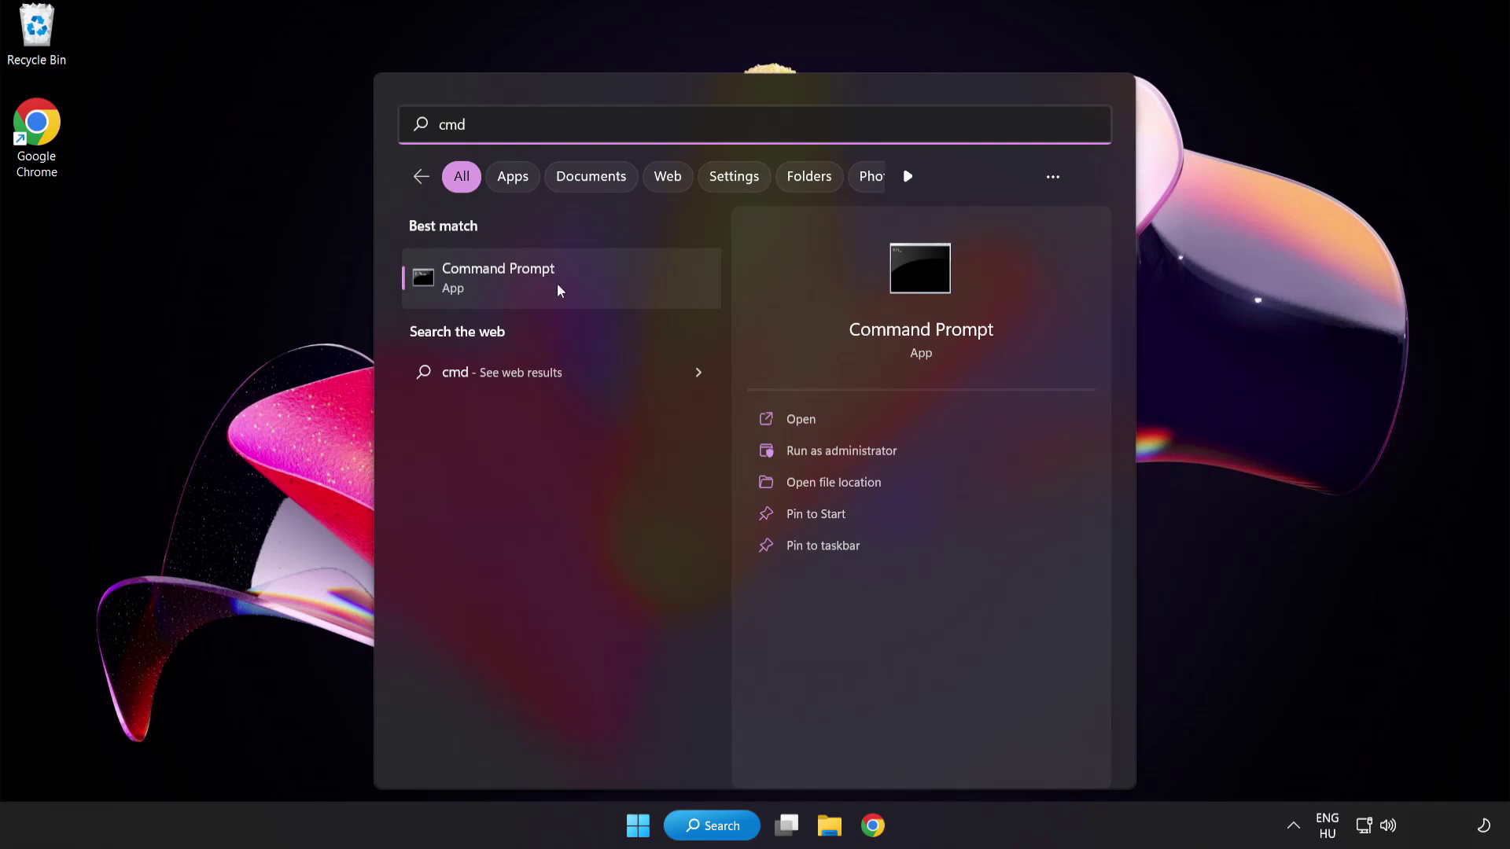
{"action": "right_click", "coordinate": [565, 291]}
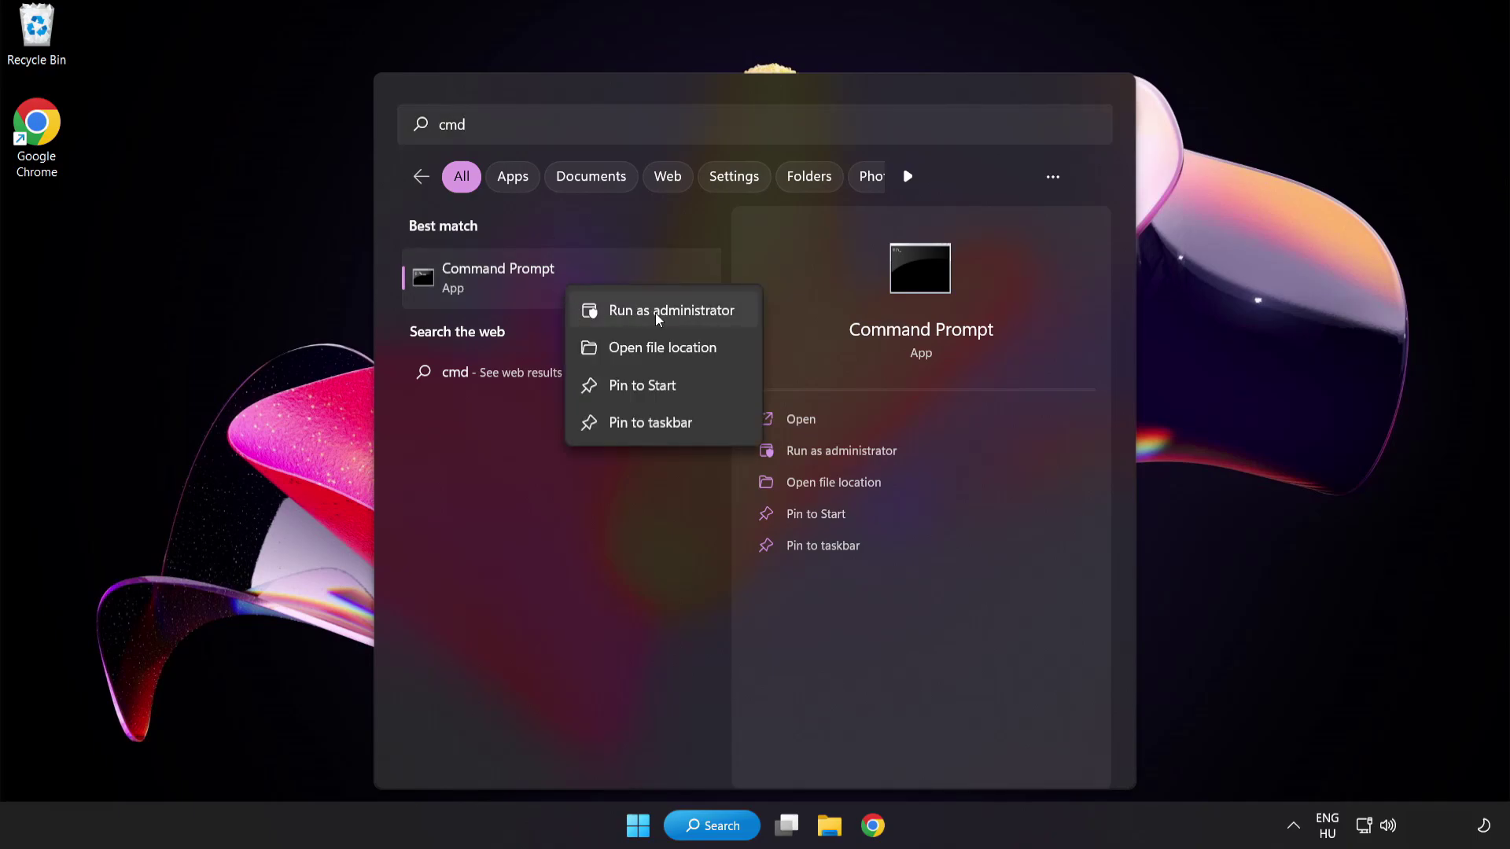
{"action": "left_click", "coordinate": [635, 309]}
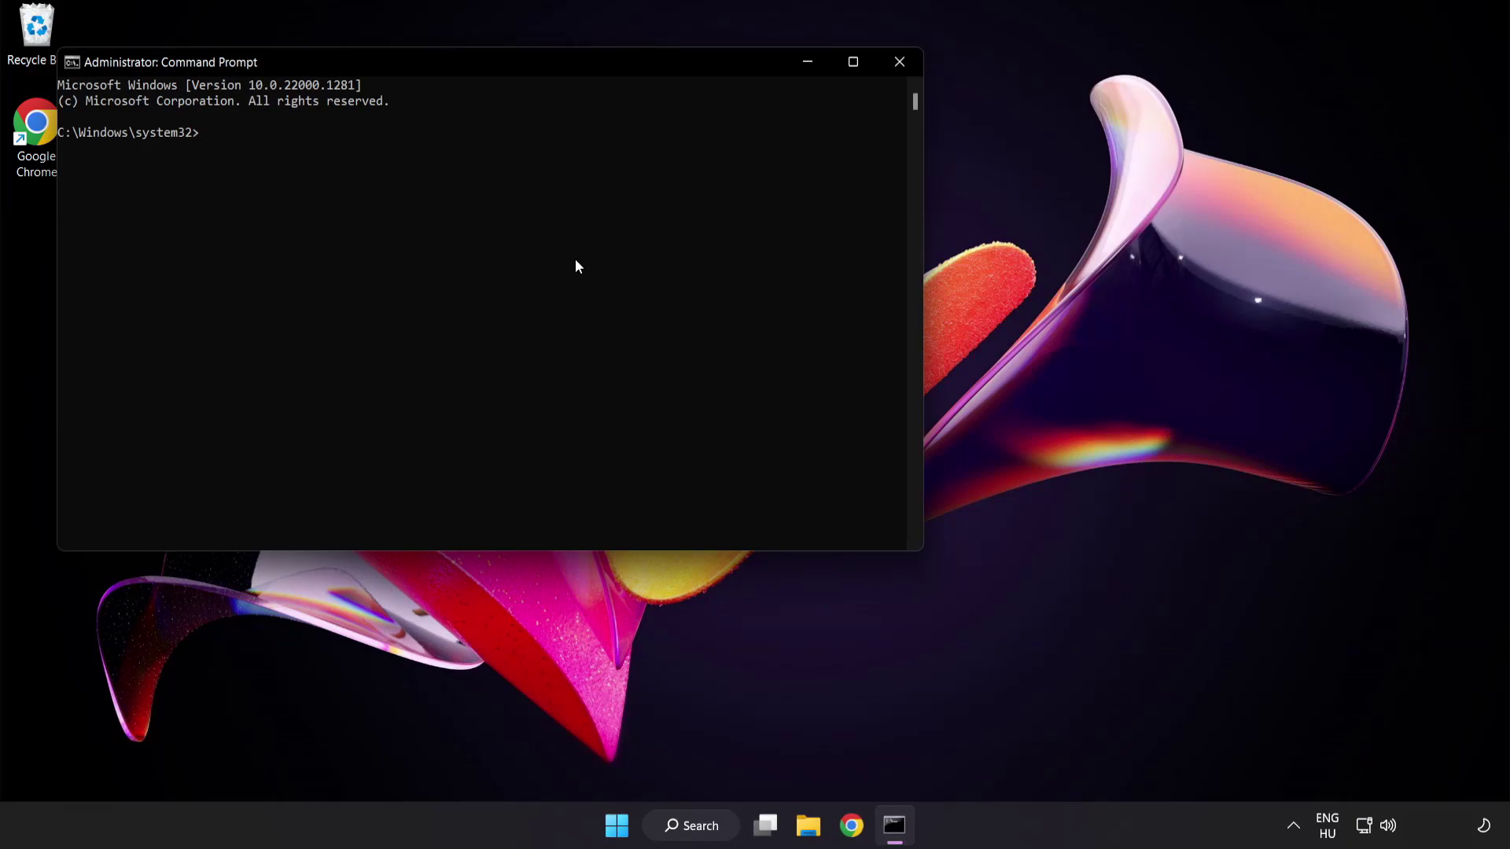
Step: Run sfc /scannow, which finds no integrity violations, and close the Command Prompt
{"action": "left_click_drag", "start_coordinate": [430, 61], "coordinate": [656, 151]}
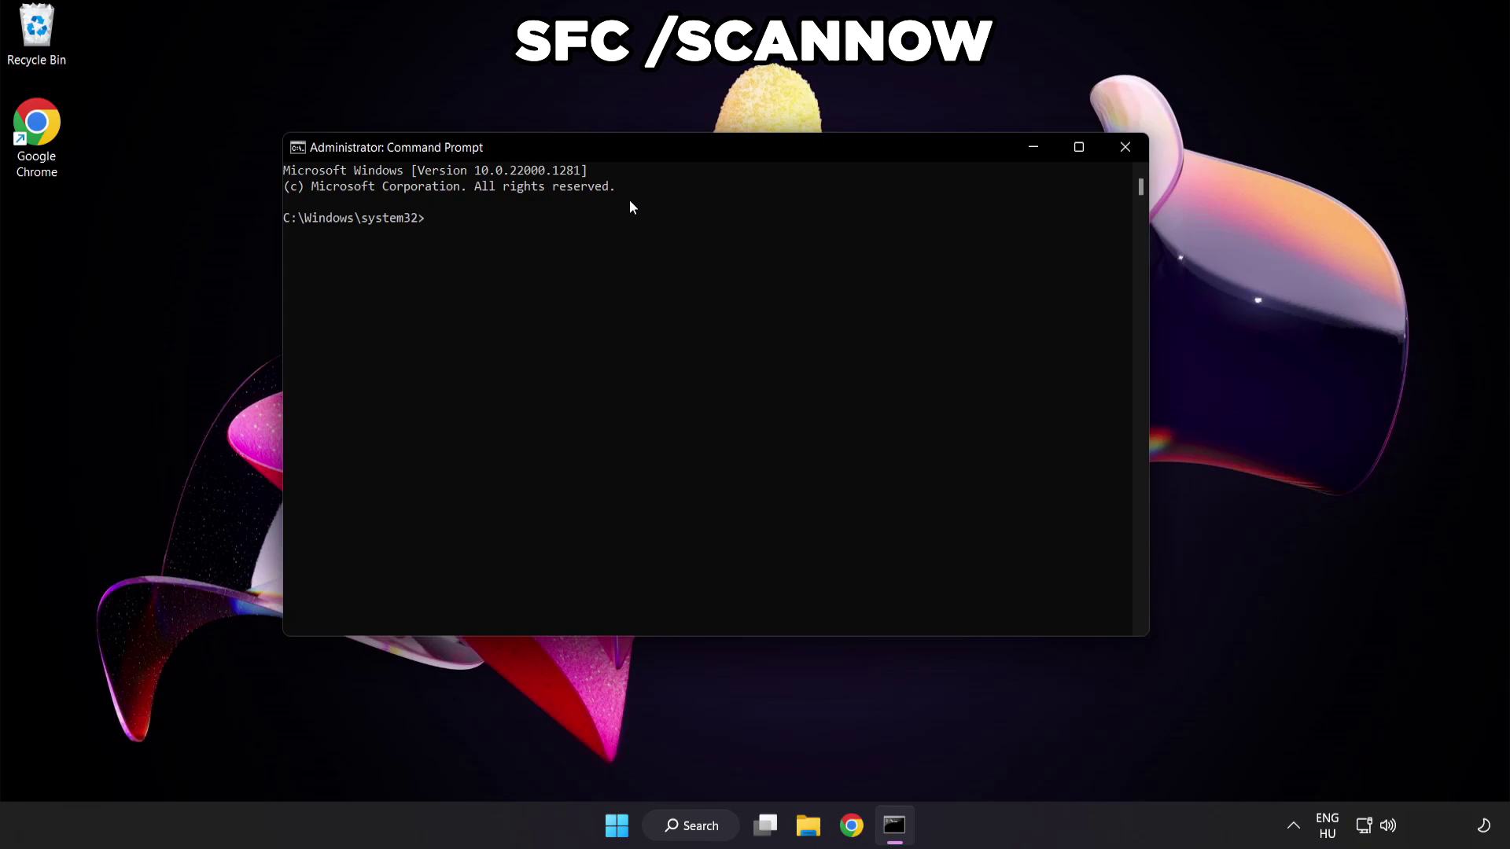
{"action": "type", "text": "sfc /"}
{"action": "type", "text": "scannow"}
{"action": "key", "text": "Return"}
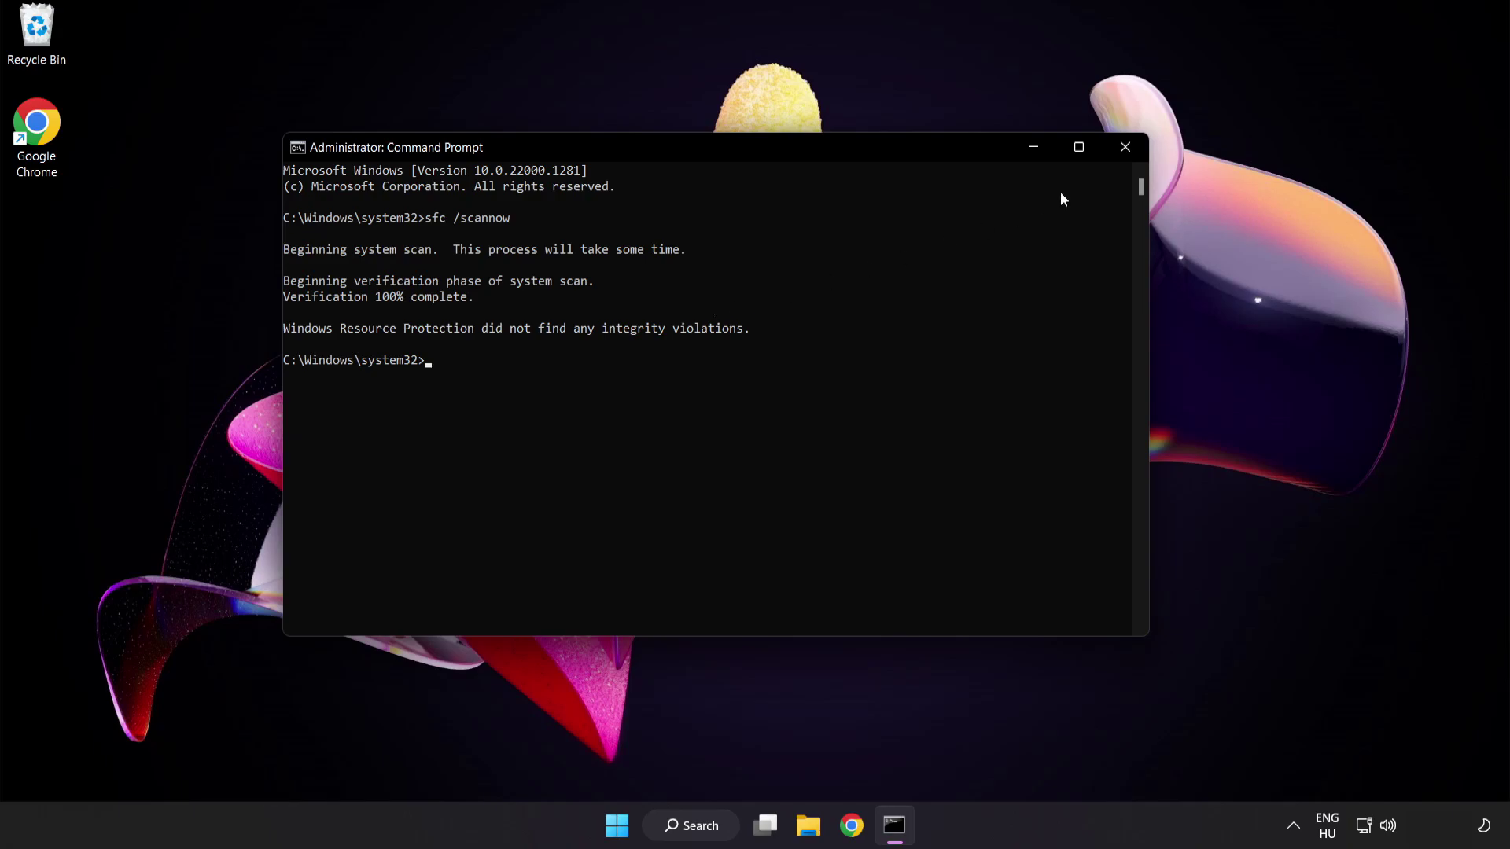
{"action": "left_click", "coordinate": [1126, 149]}
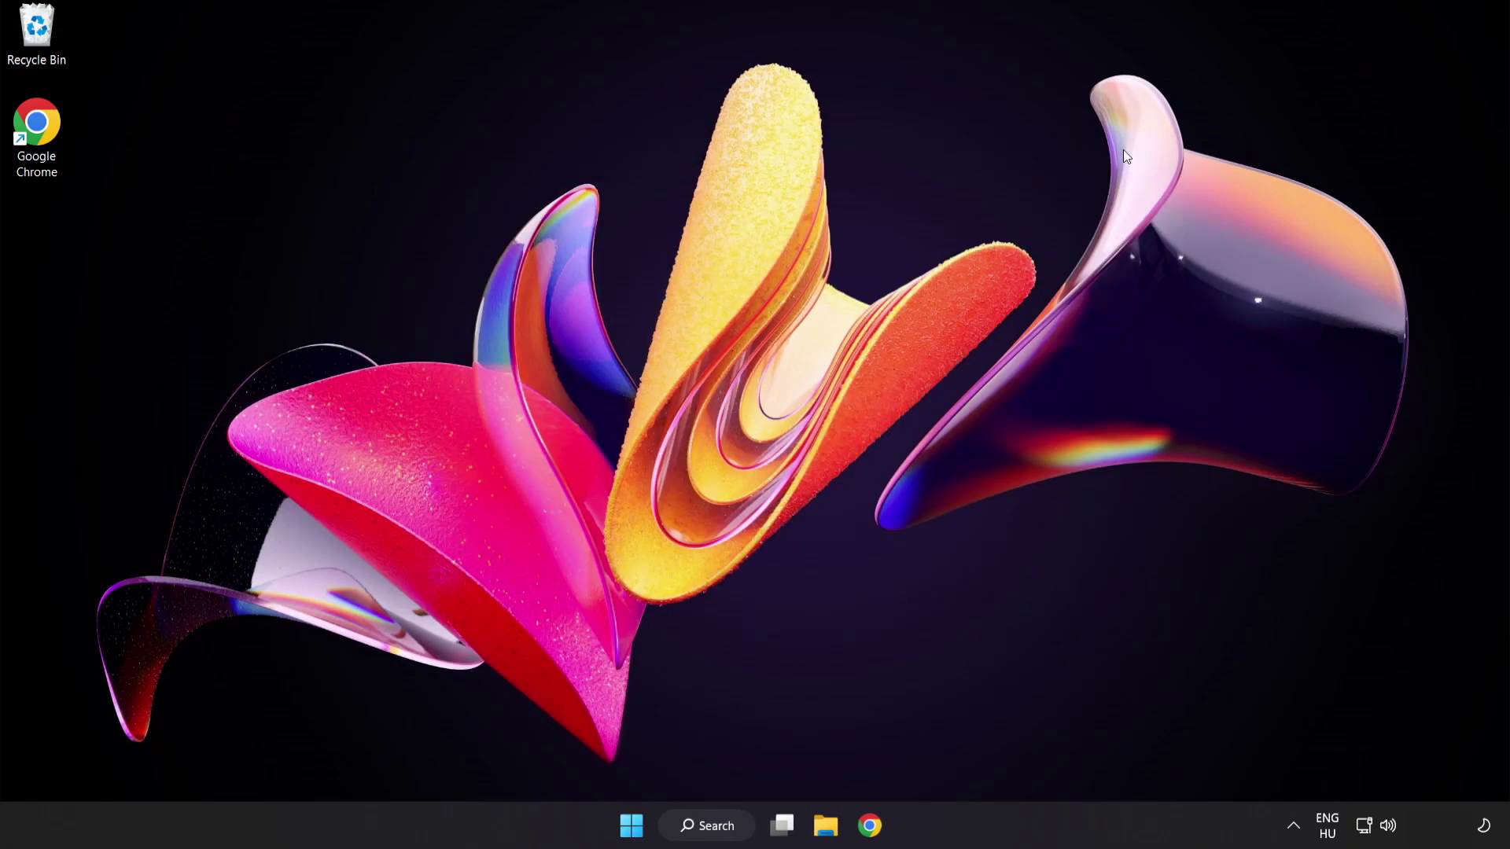
Step: Search for 'security' from the Start menu and launch Windows Security
{"action": "left_click", "coordinate": [633, 829]}
{"action": "left_click", "coordinate": [1003, 759]}
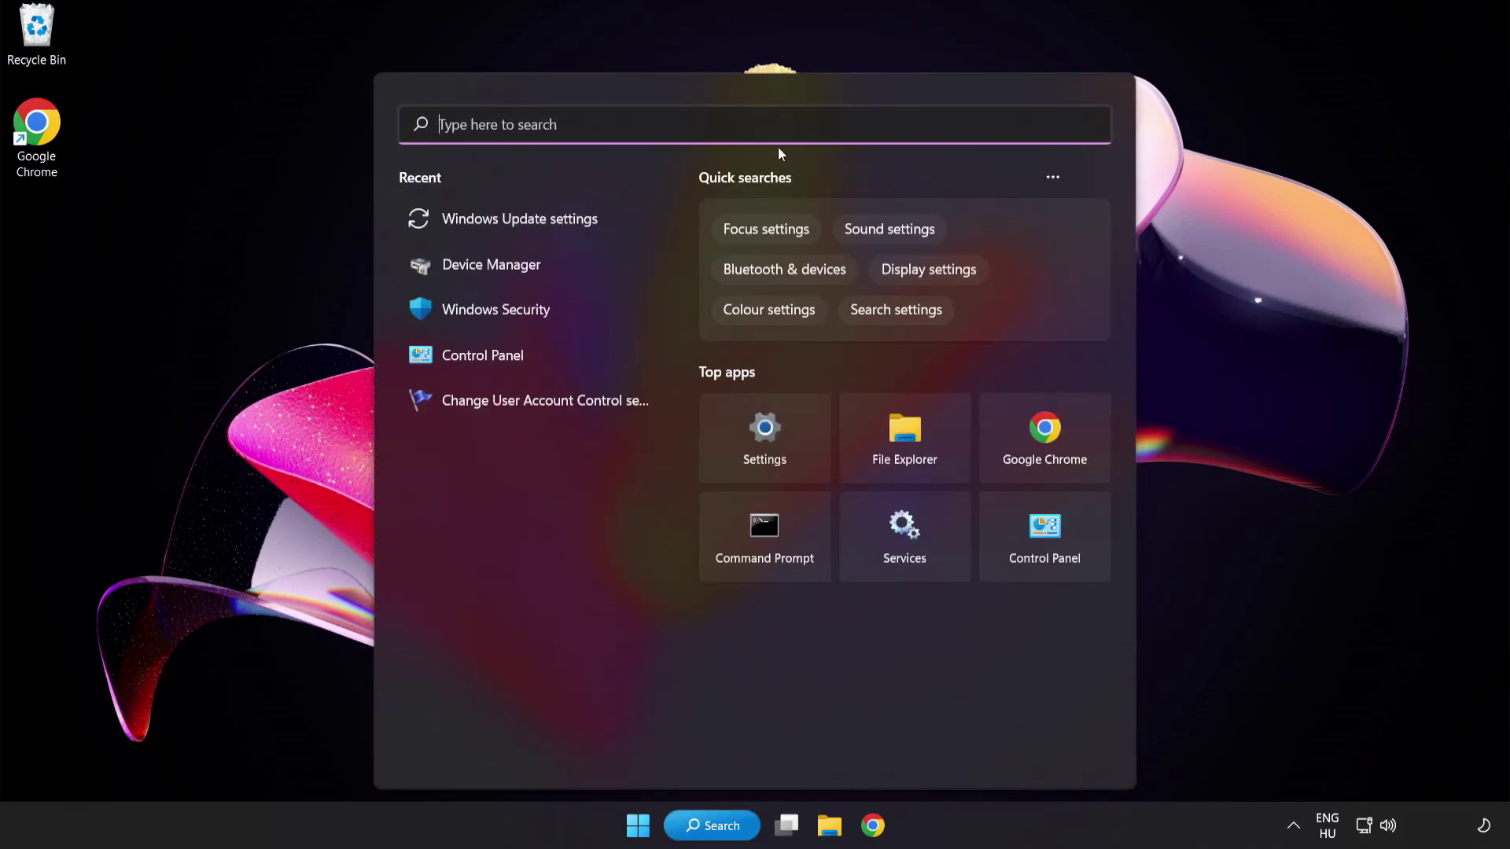
{"action": "type", "text": "securi"}
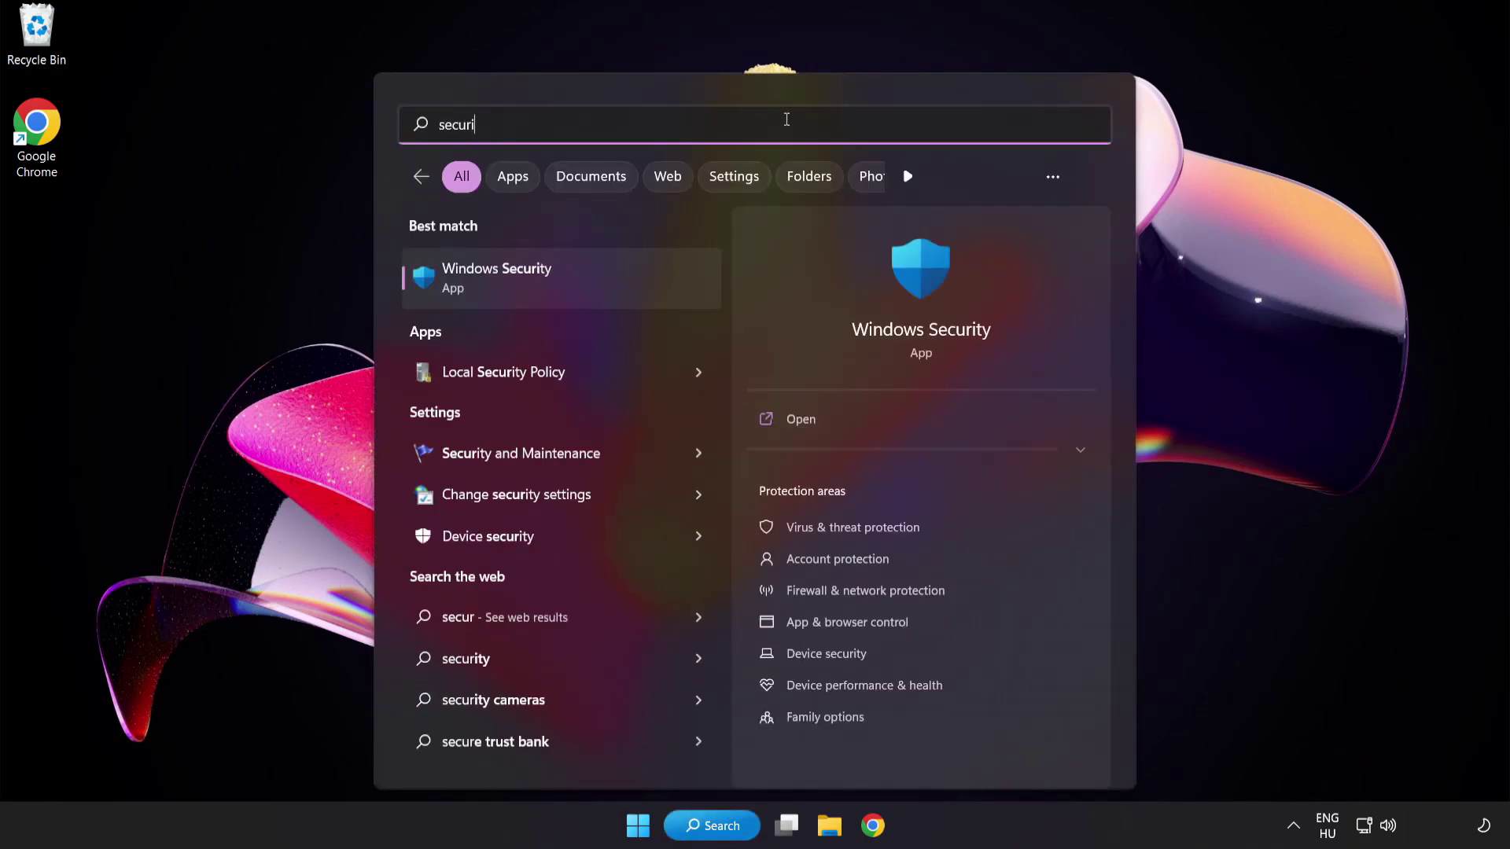
{"action": "type", "text": "ty"}
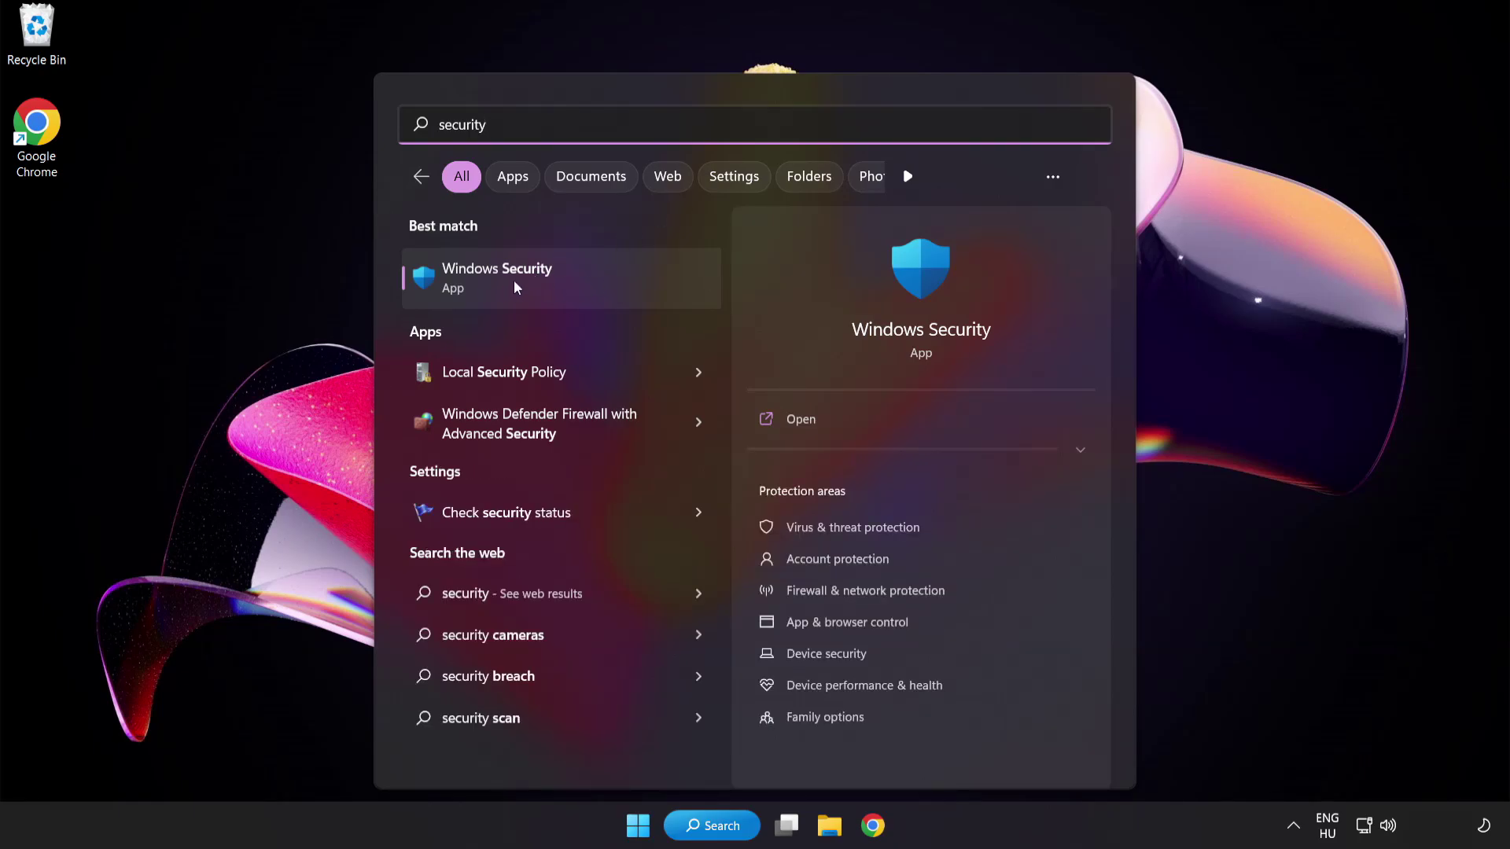
{"action": "left_click", "coordinate": [570, 281]}
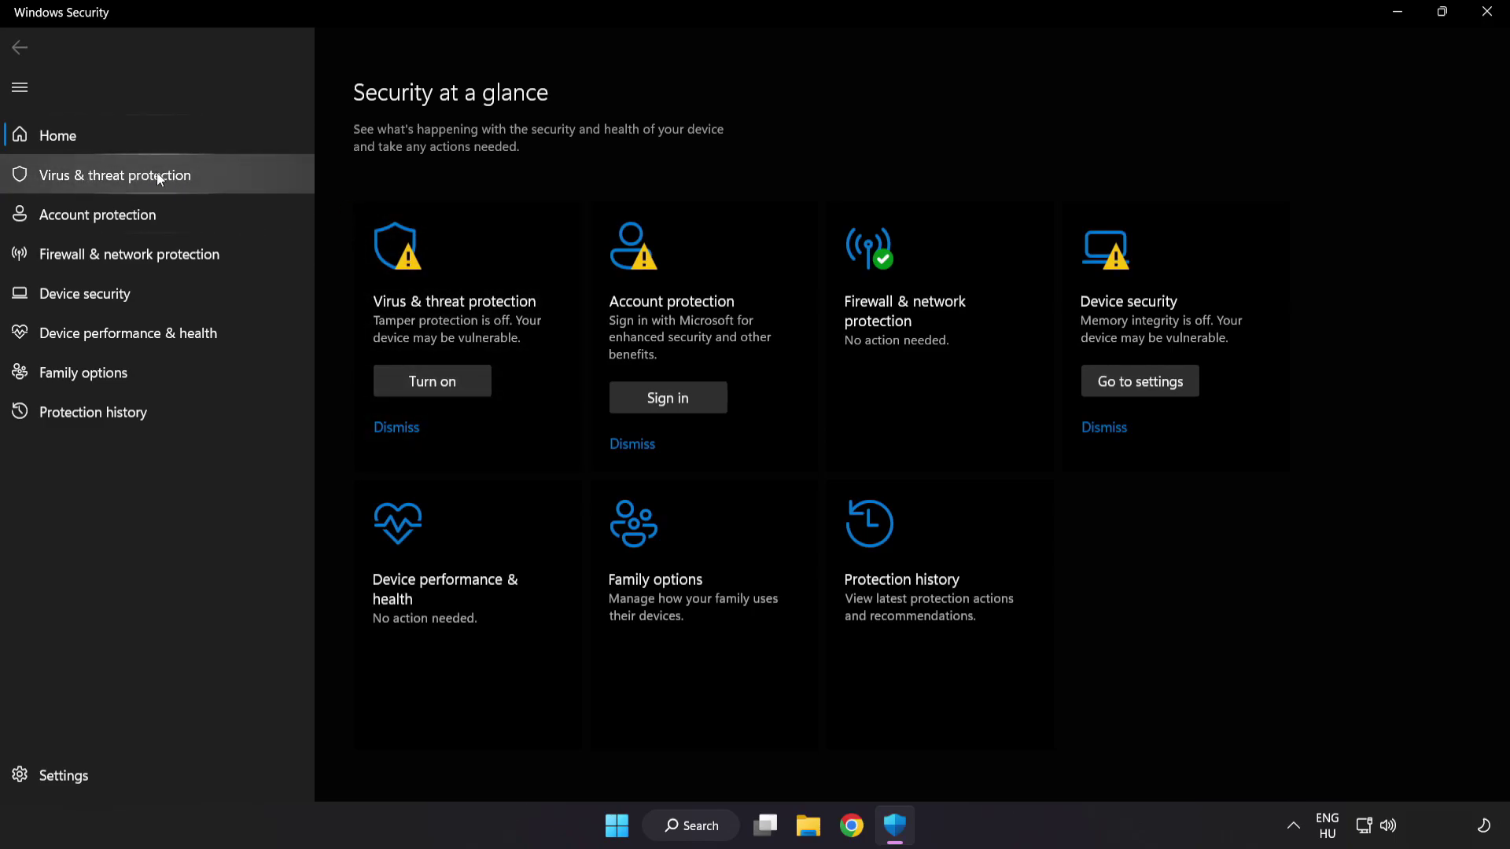
Step: Open Virus & threat protection settings and reach the exclusions list showing chrome.exe
{"action": "left_click", "coordinate": [230, 174]}
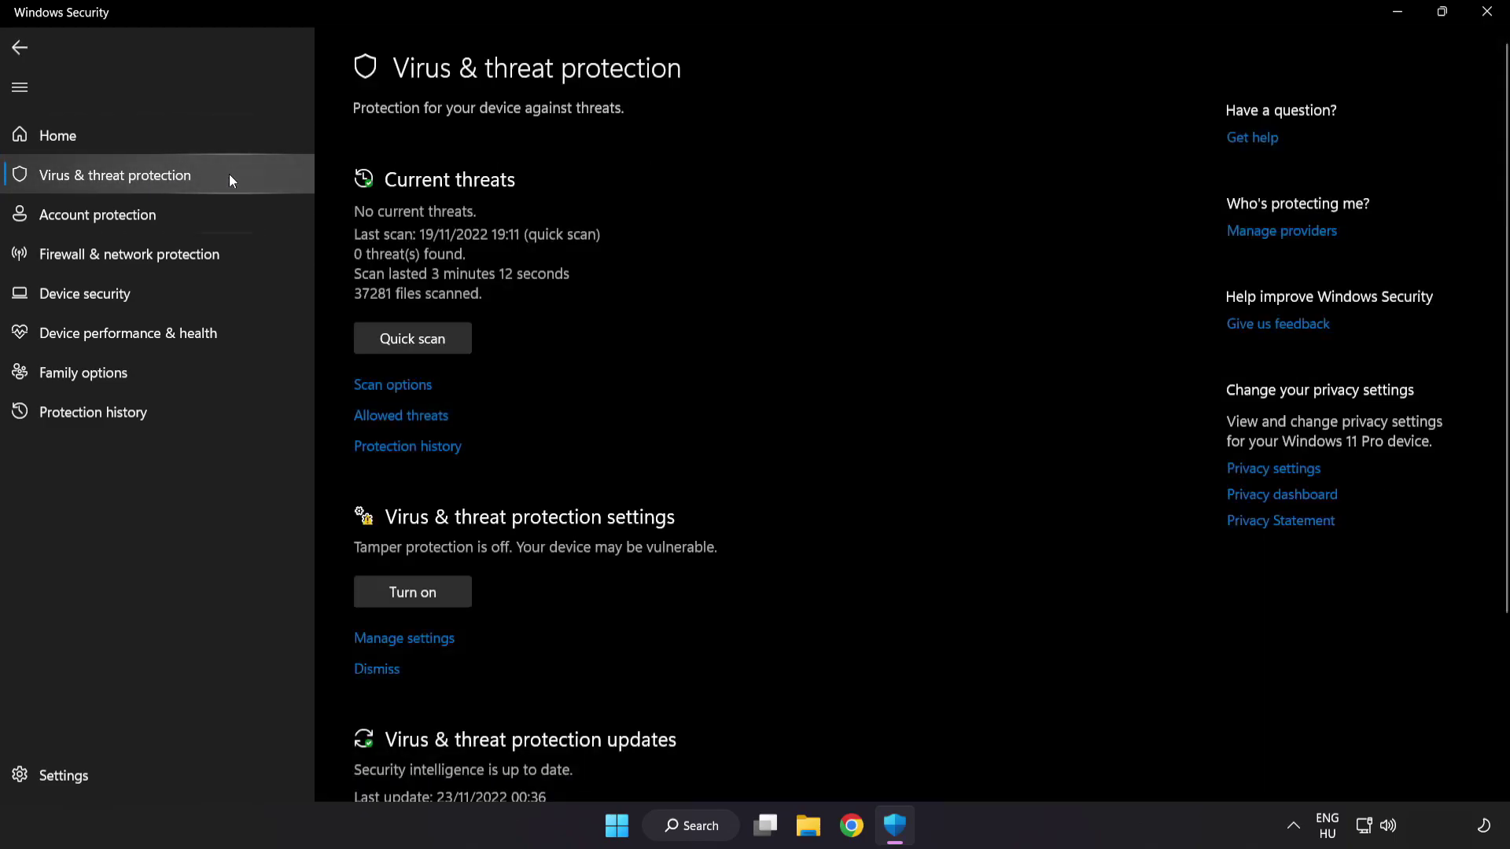
{"action": "scroll", "coordinate": [954, 232], "scroll_direction": "down", "scroll_amount": 4}
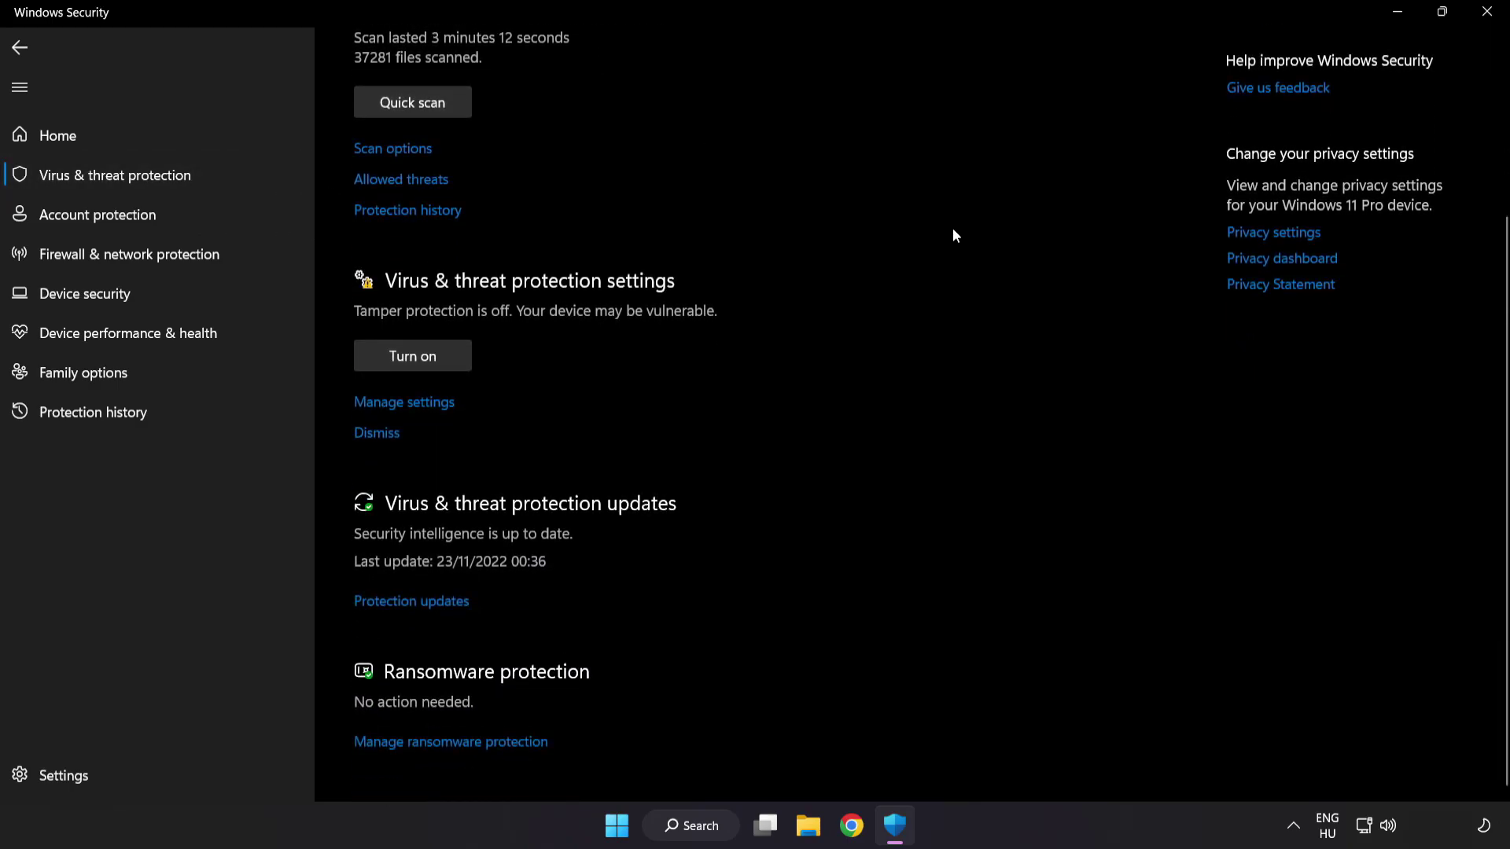
{"action": "left_click", "coordinate": [412, 401]}
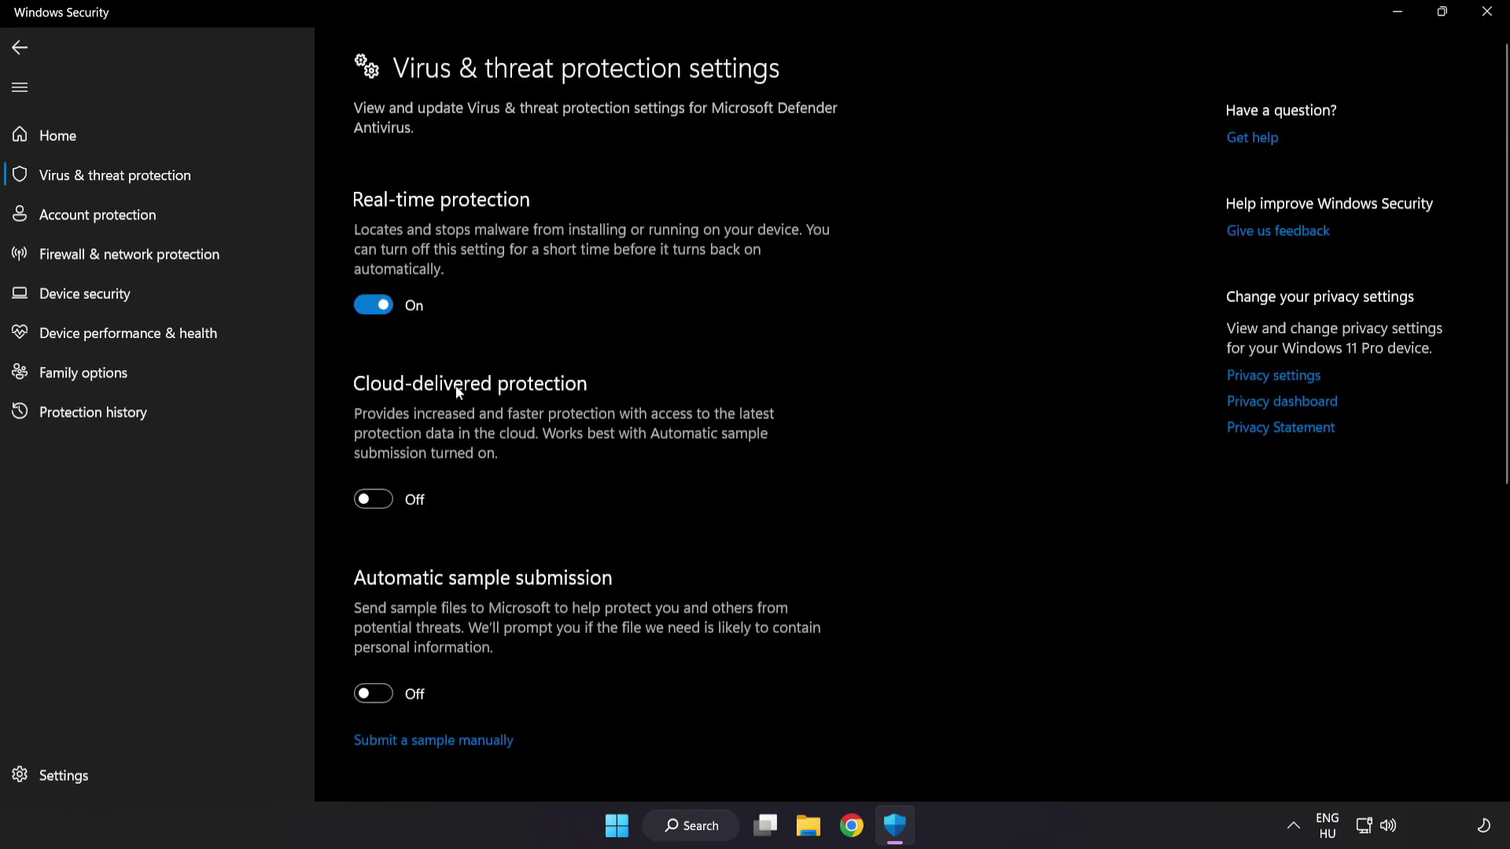
{"action": "scroll", "coordinate": [870, 409], "scroll_direction": "down", "scroll_amount": 5}
{"action": "scroll", "coordinate": [877, 418], "scroll_direction": "down", "scroll_amount": 1}
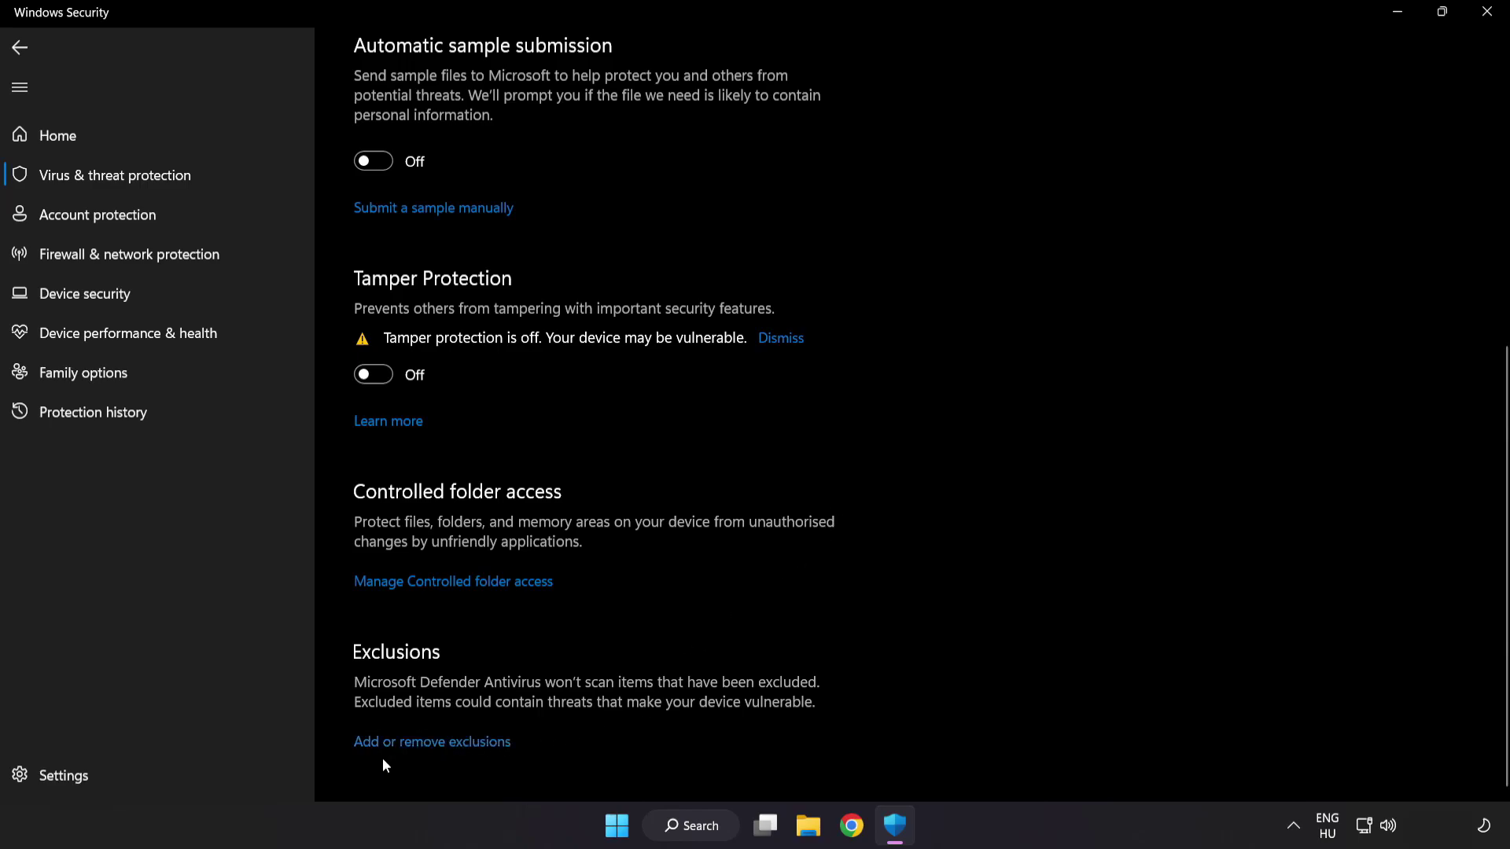
{"action": "left_click", "coordinate": [439, 744]}
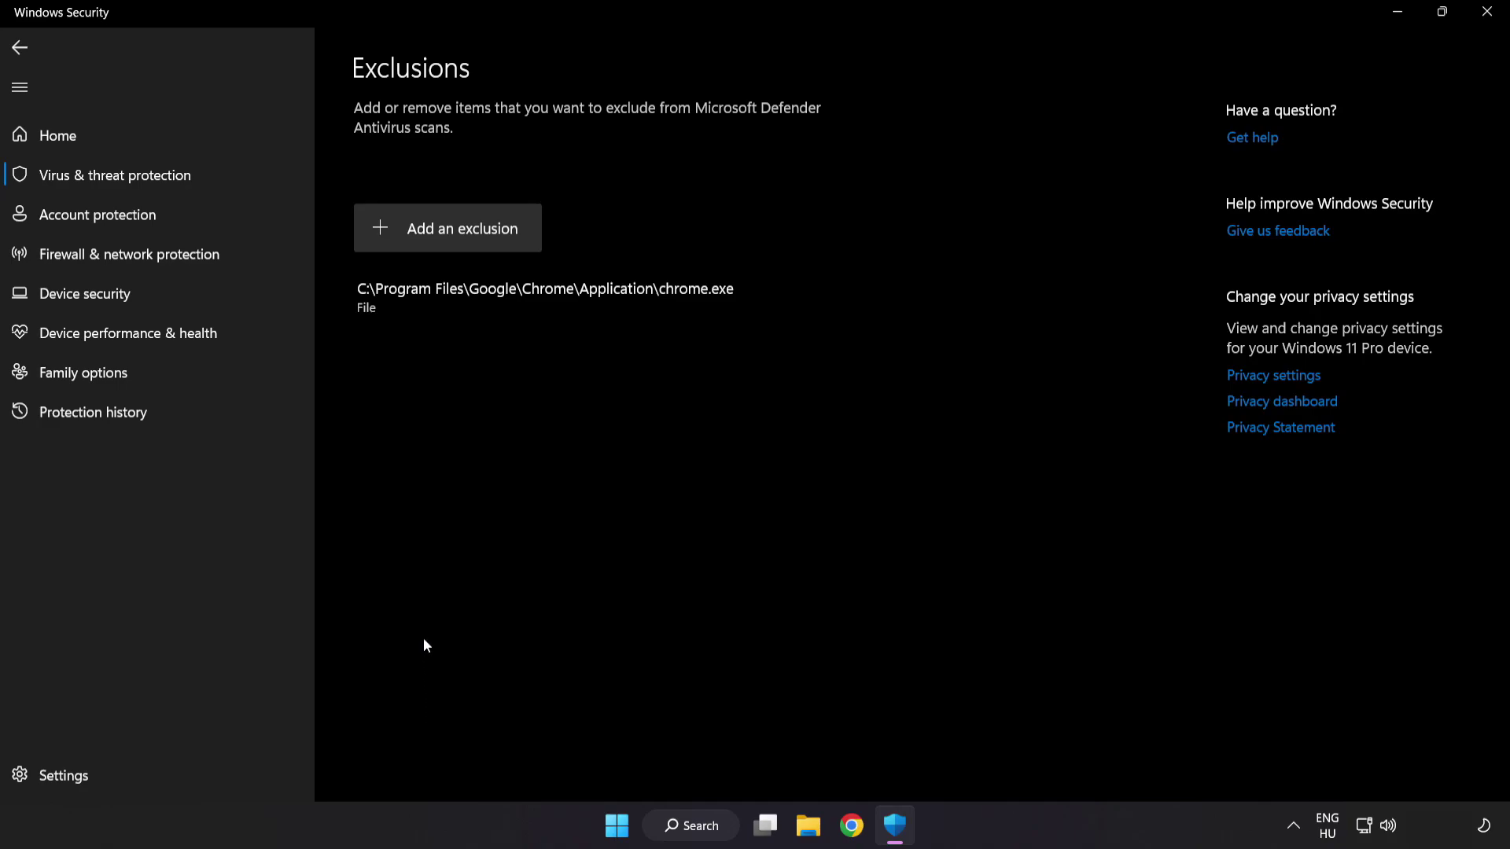
Step: Add the NOT WORKING APP shortcut in C:\Program Files (x86)\NOT WORKING APP as a file exclusion
{"action": "left_click", "coordinate": [449, 239]}
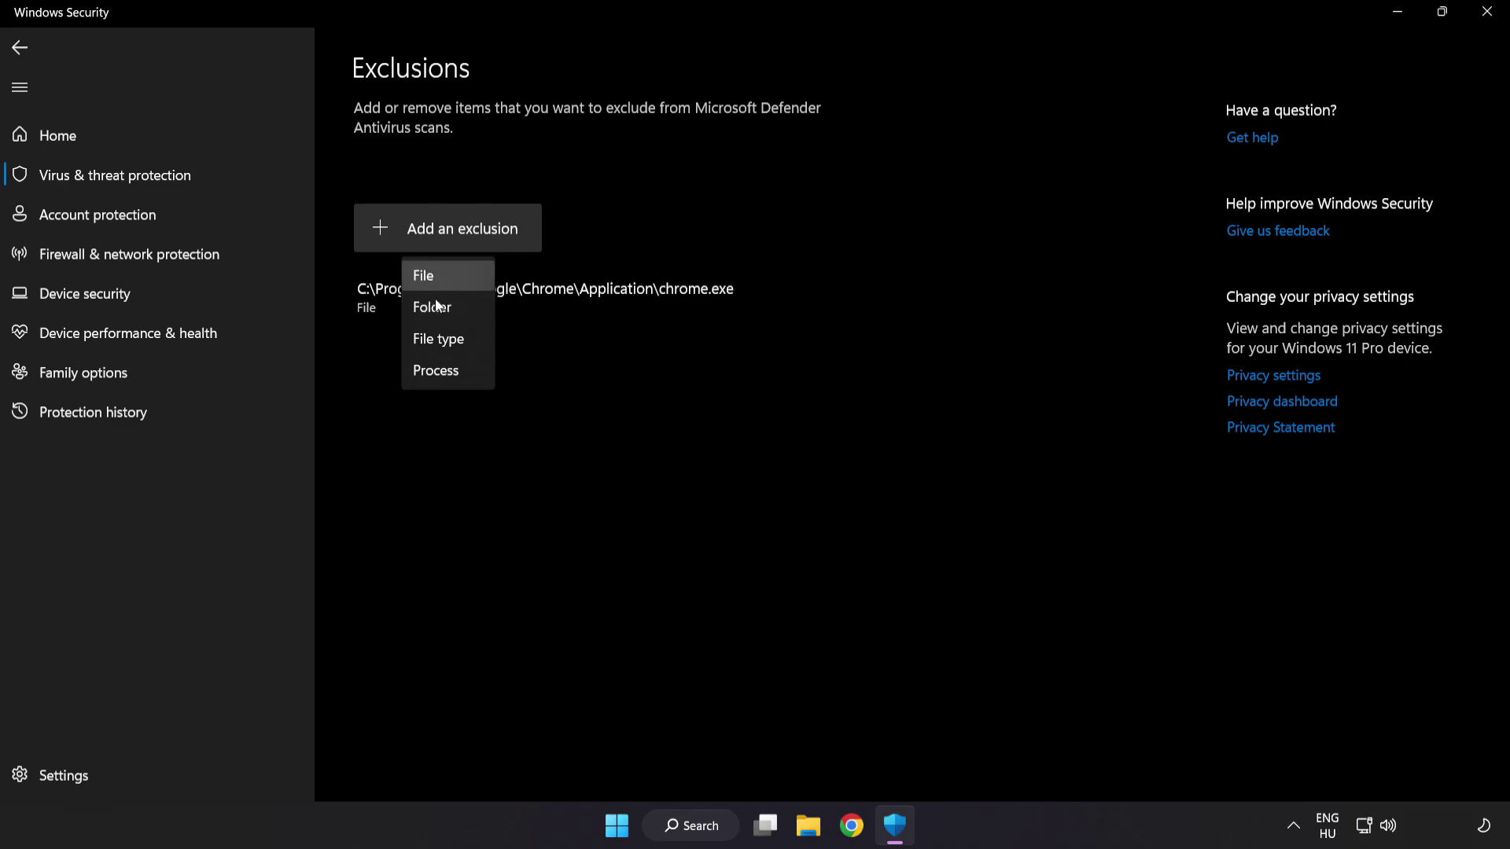
{"action": "left_click", "coordinate": [437, 277]}
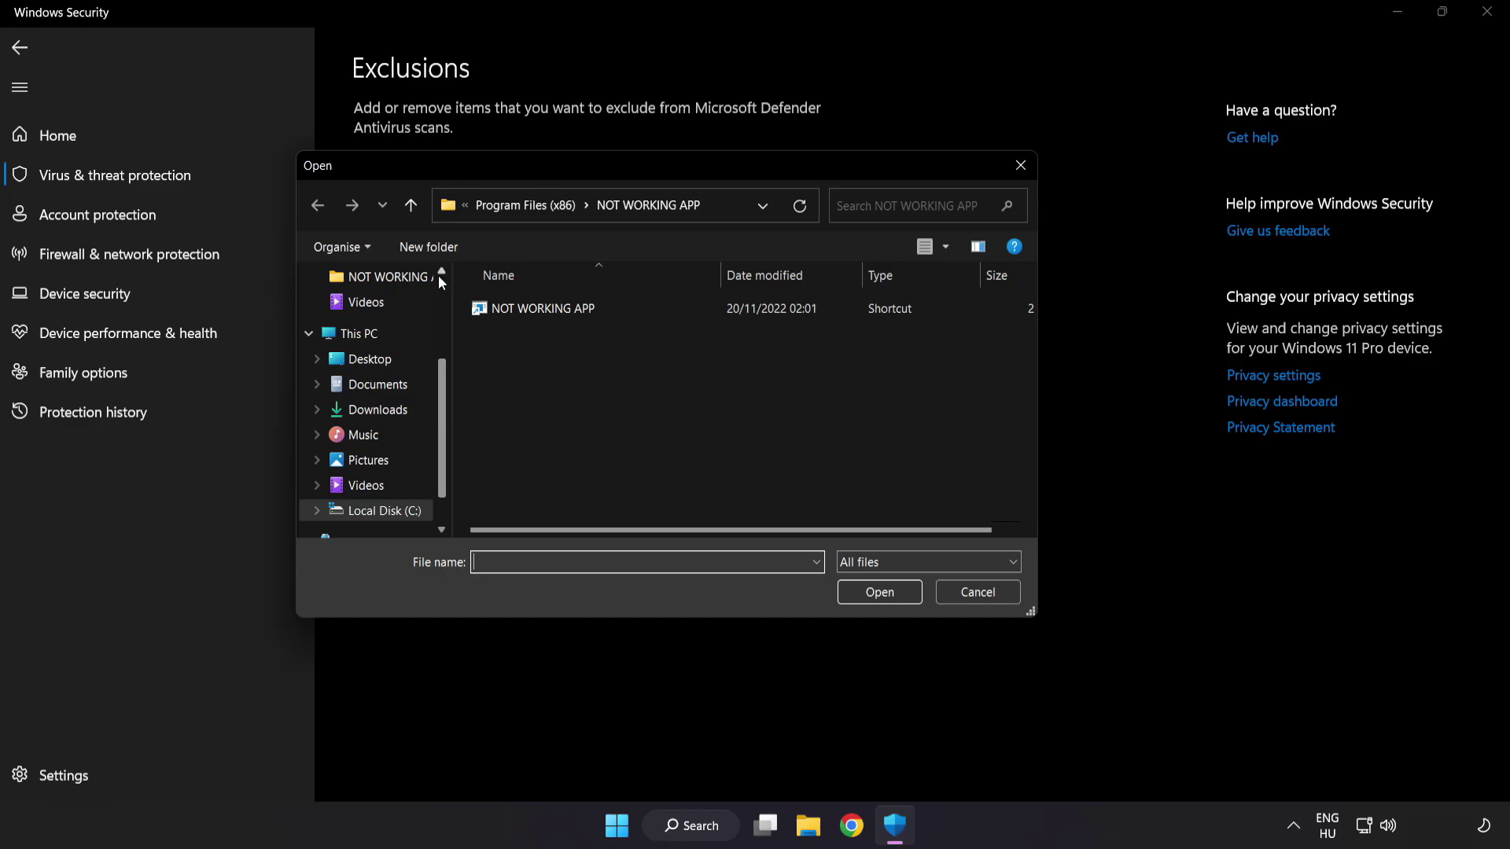
{"action": "left_click", "coordinate": [483, 210]}
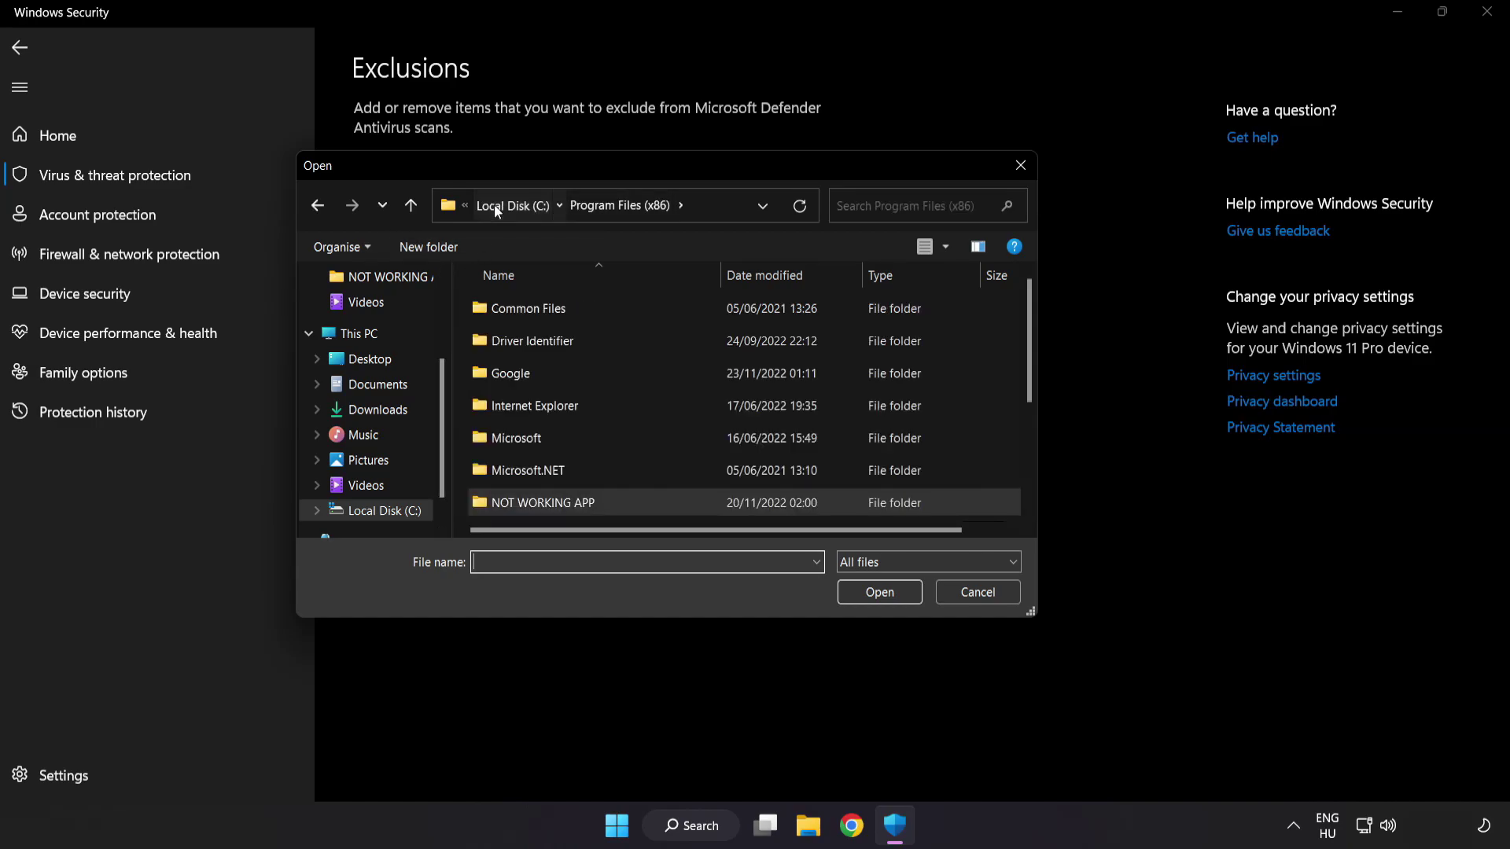
{"action": "left_click", "coordinate": [495, 204]}
{"action": "left_click", "coordinate": [498, 204]}
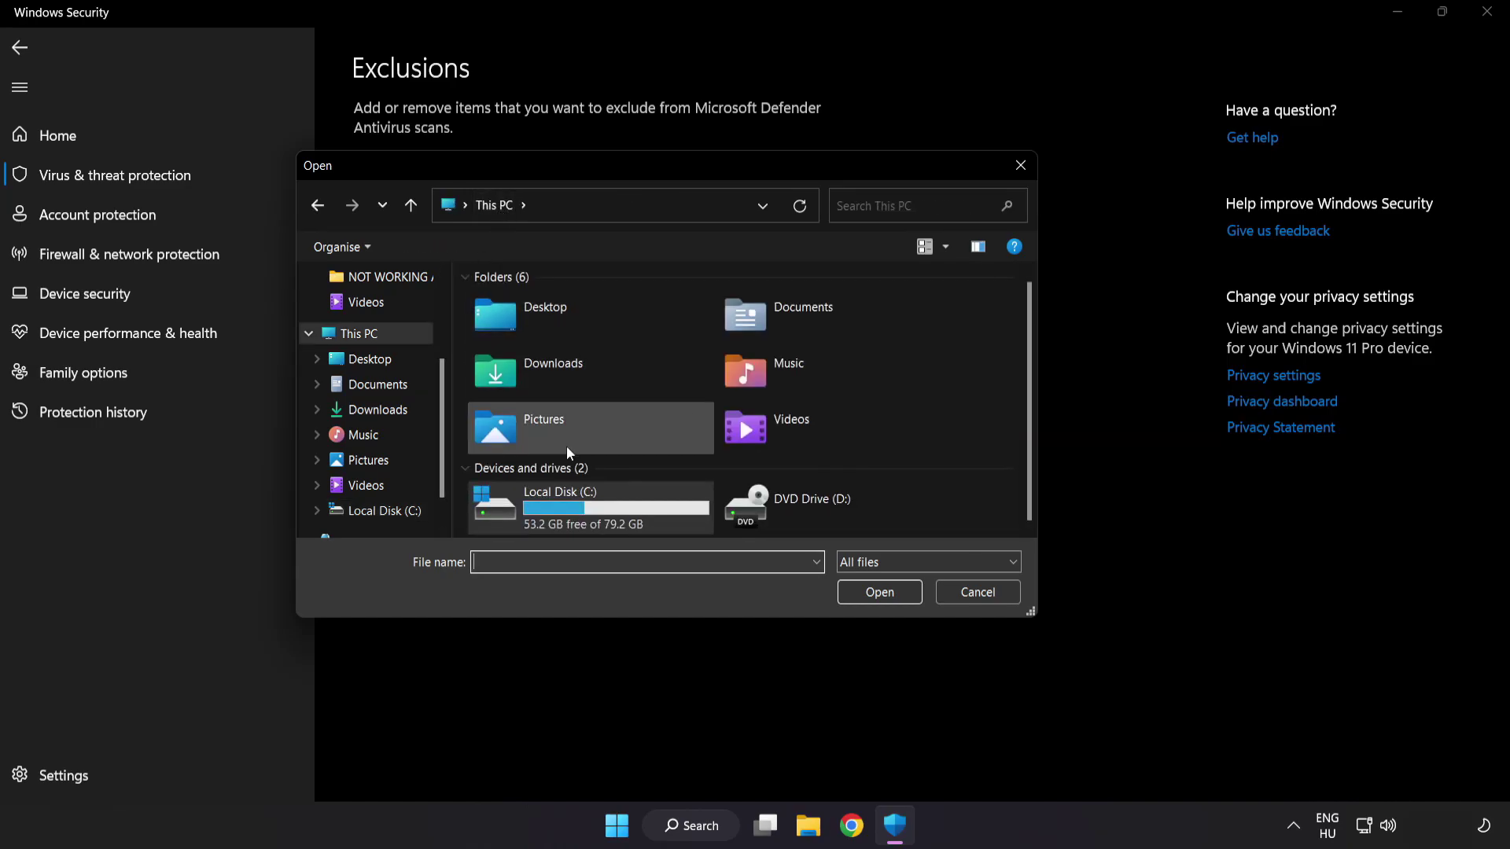
{"action": "double_click", "coordinate": [563, 514]}
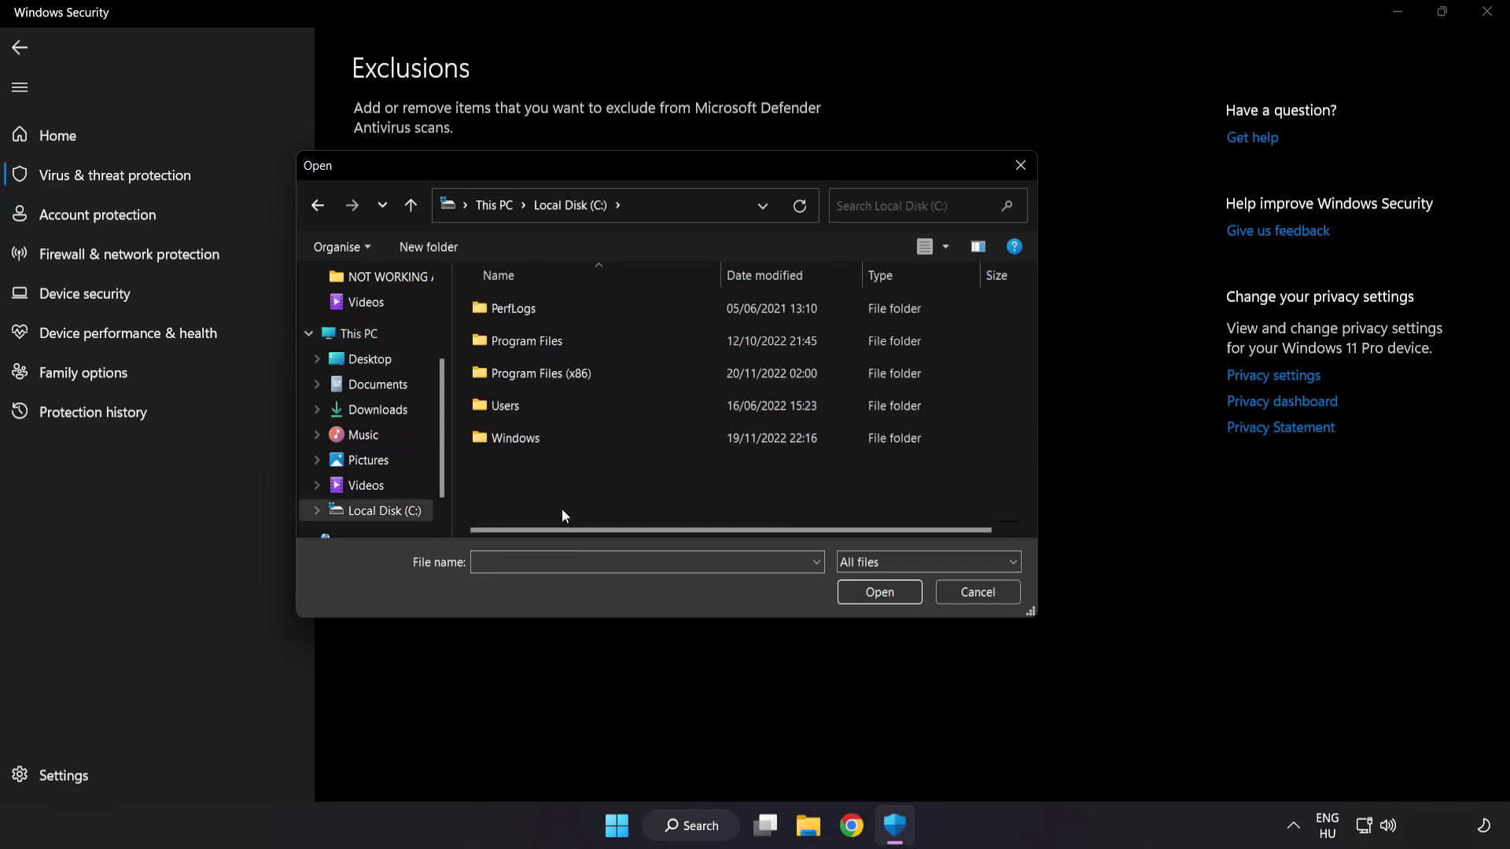
{"action": "double_click", "coordinate": [582, 365]}
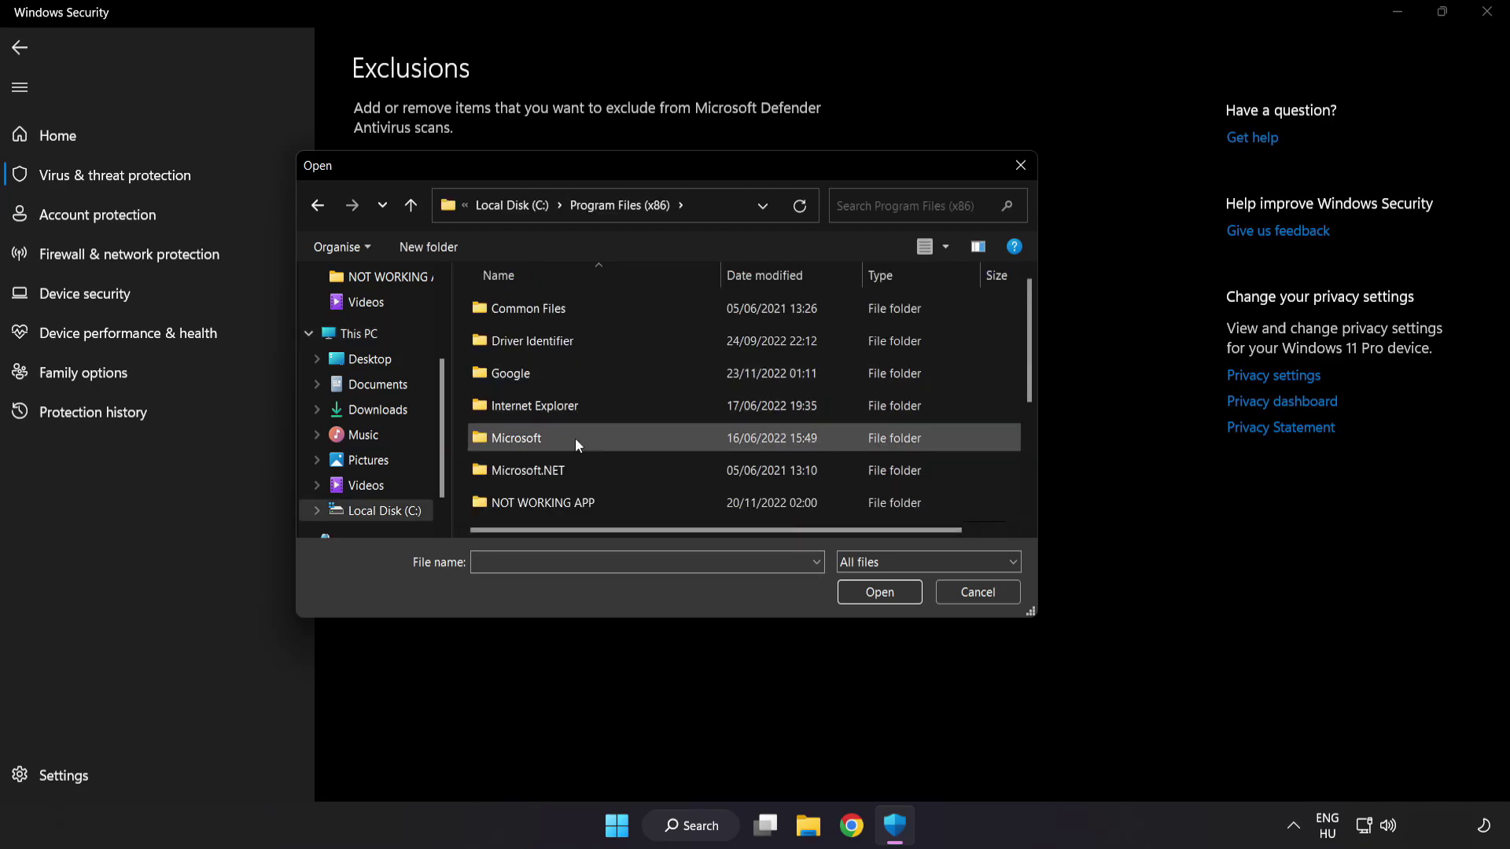
{"action": "scroll", "coordinate": [556, 518], "scroll_direction": "down", "scroll_amount": 1}
{"action": "left_click", "coordinate": [539, 411]}
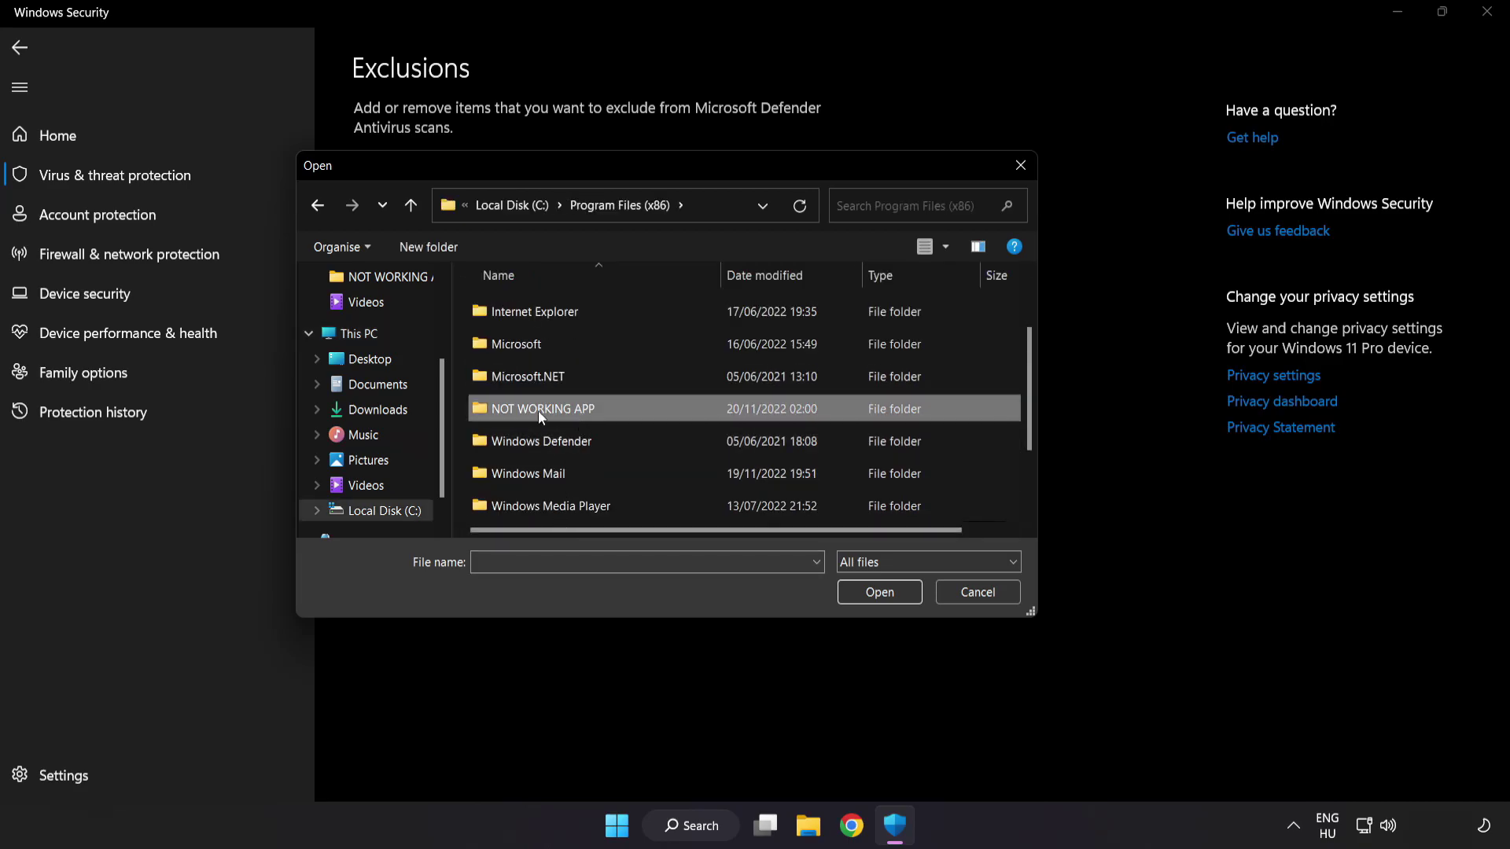
{"action": "double_click", "coordinate": [599, 410]}
{"action": "left_click", "coordinate": [554, 314]}
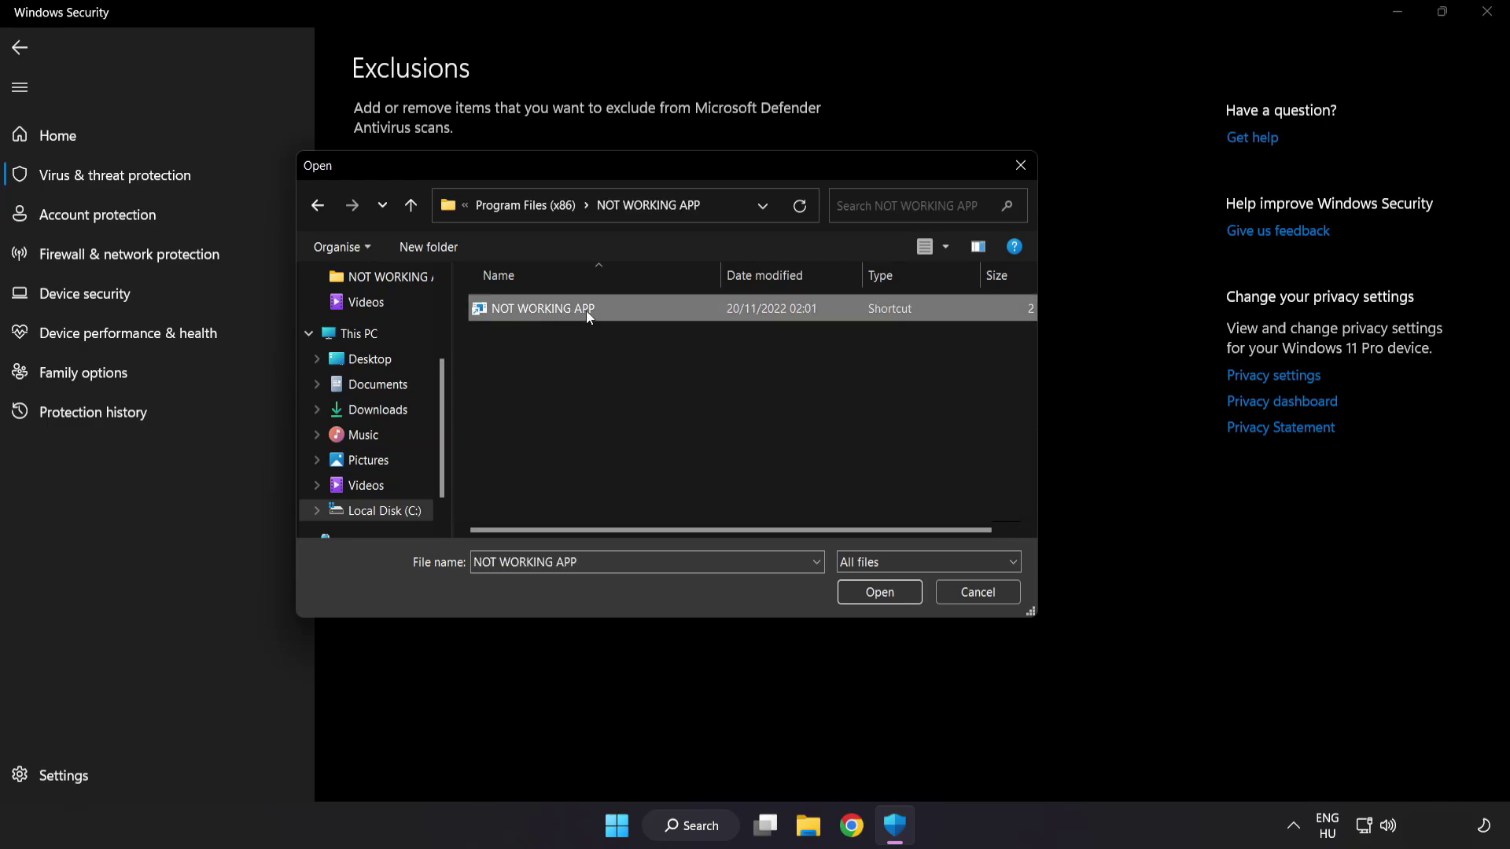
{"action": "left_click", "coordinate": [880, 597]}
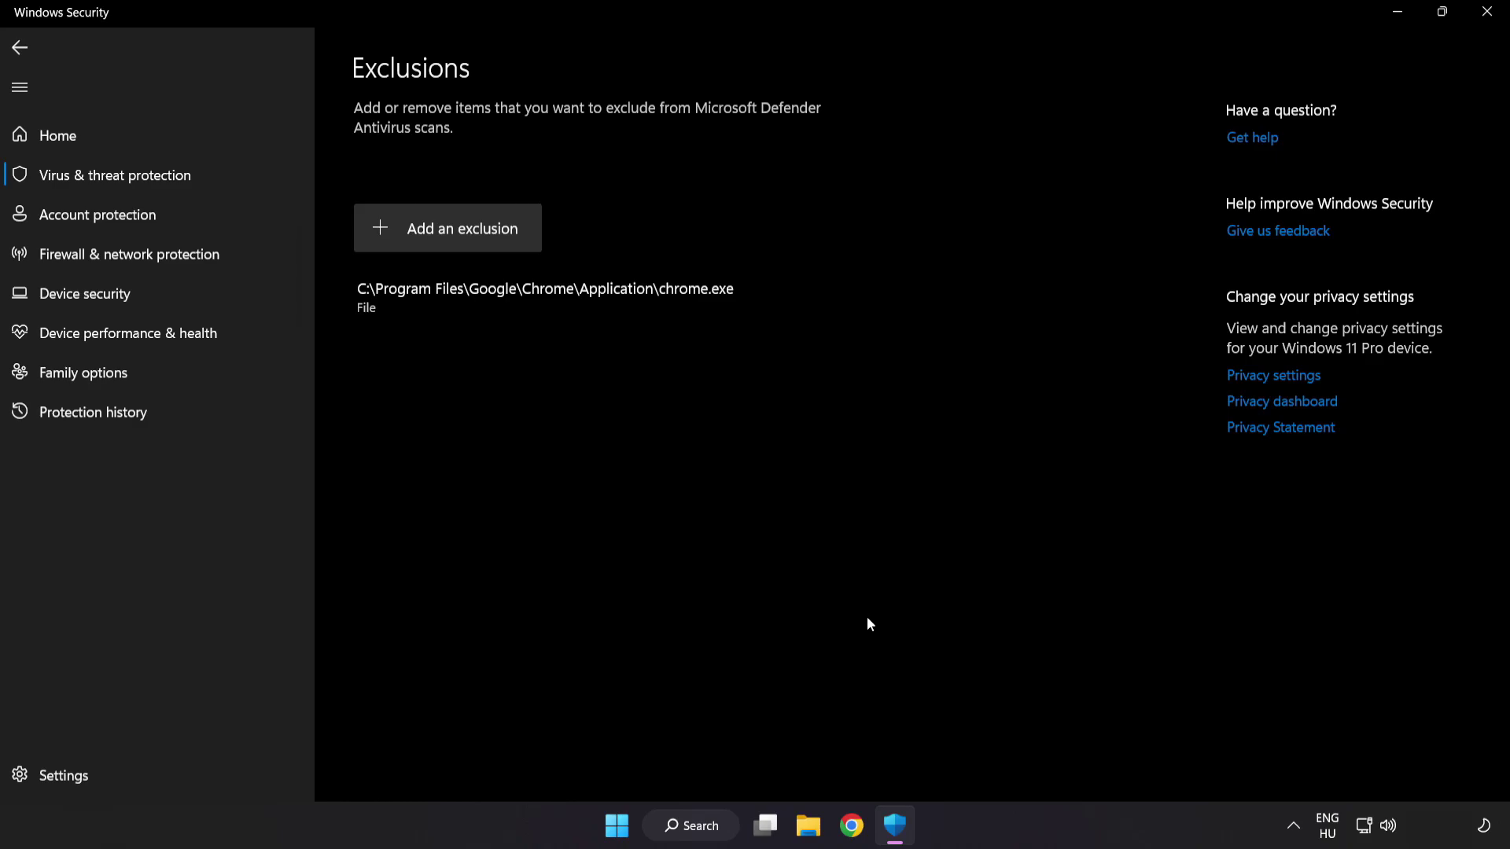
Step: Close Windows Security and show the Start menu power options, including Restart
{"action": "left_click", "coordinate": [1482, 23]}
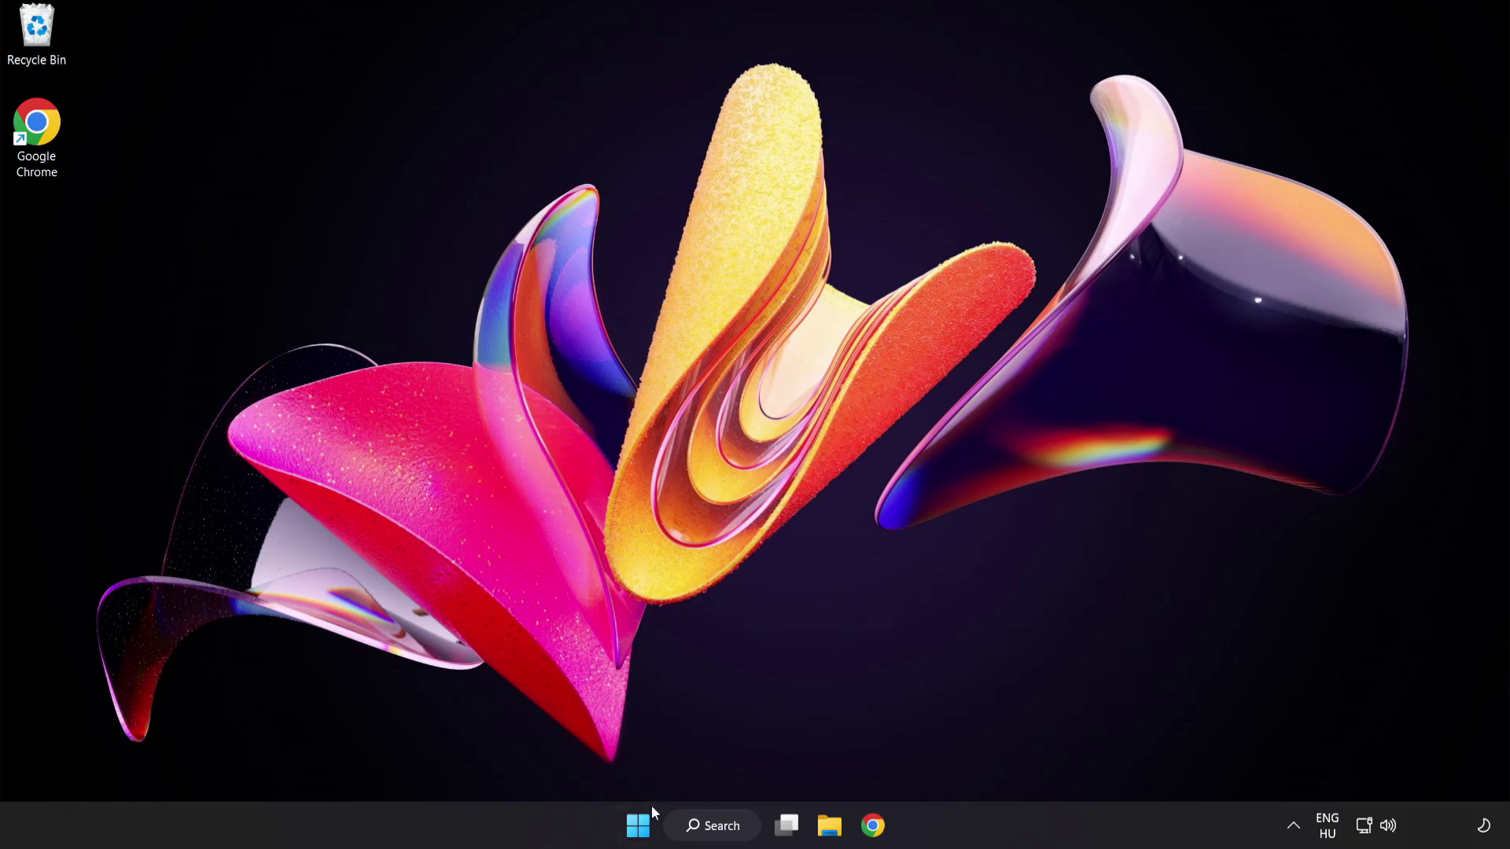
{"action": "left_click", "coordinate": [639, 824]}
{"action": "left_click", "coordinate": [999, 758]}
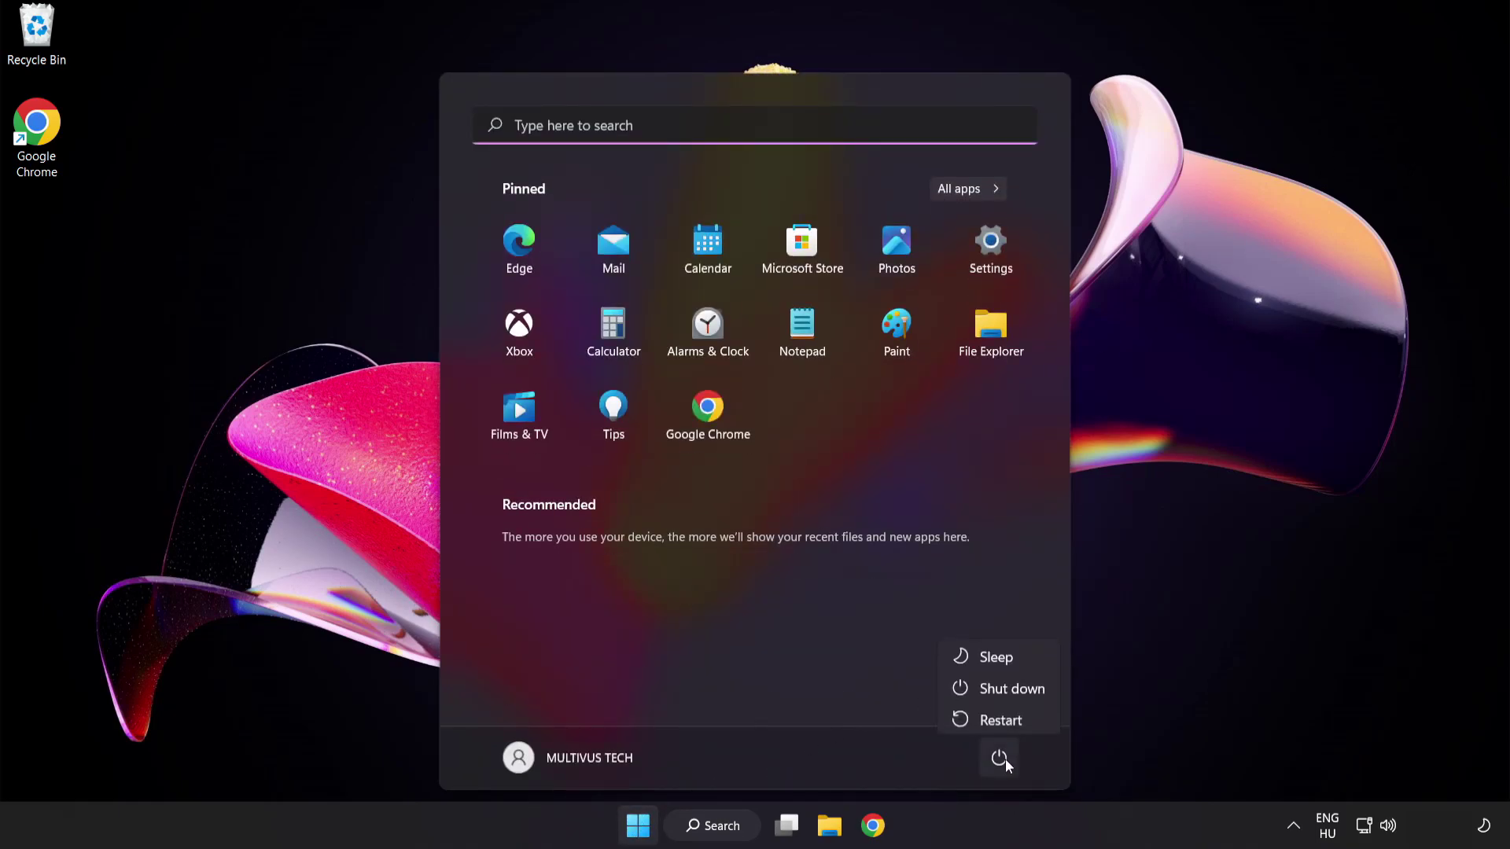